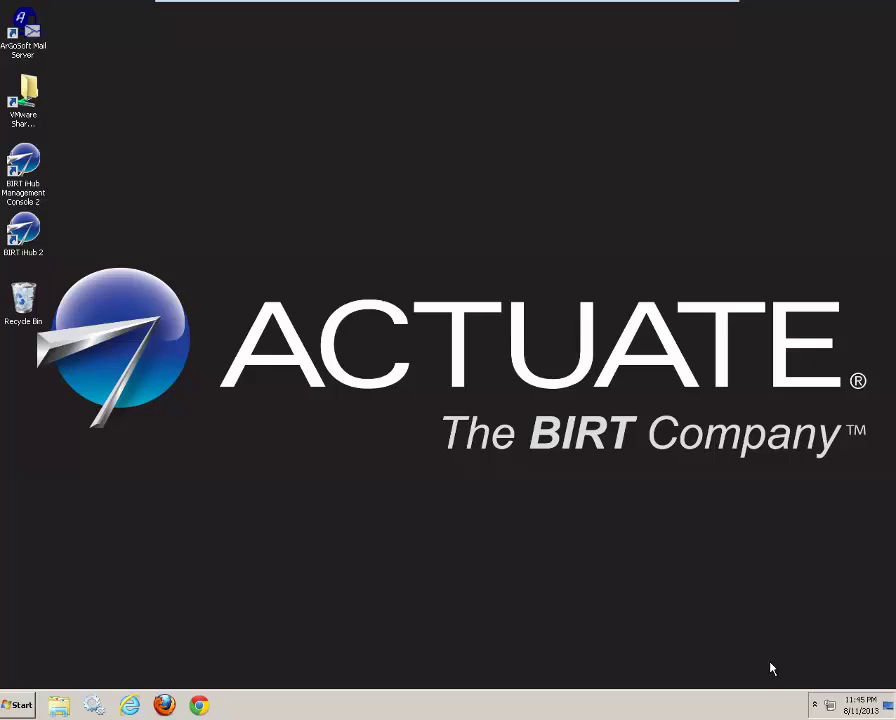
Step: Start ArGoSoft Mail Server and review its Local Domains, Ports and SMTP Authentication options, cancelling unchanged
double_click(31, 29)
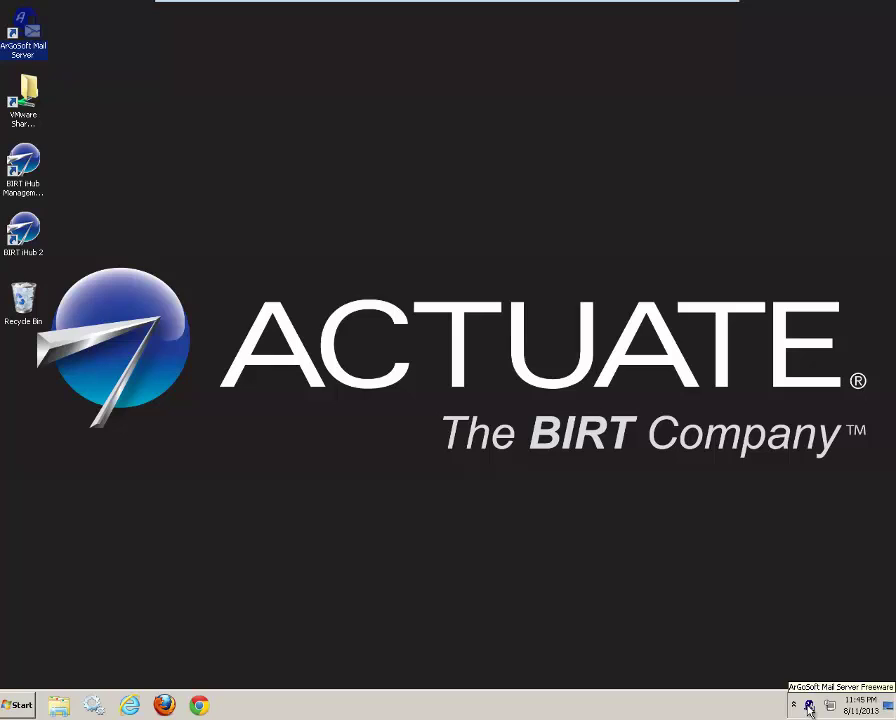
right_click(809, 708)
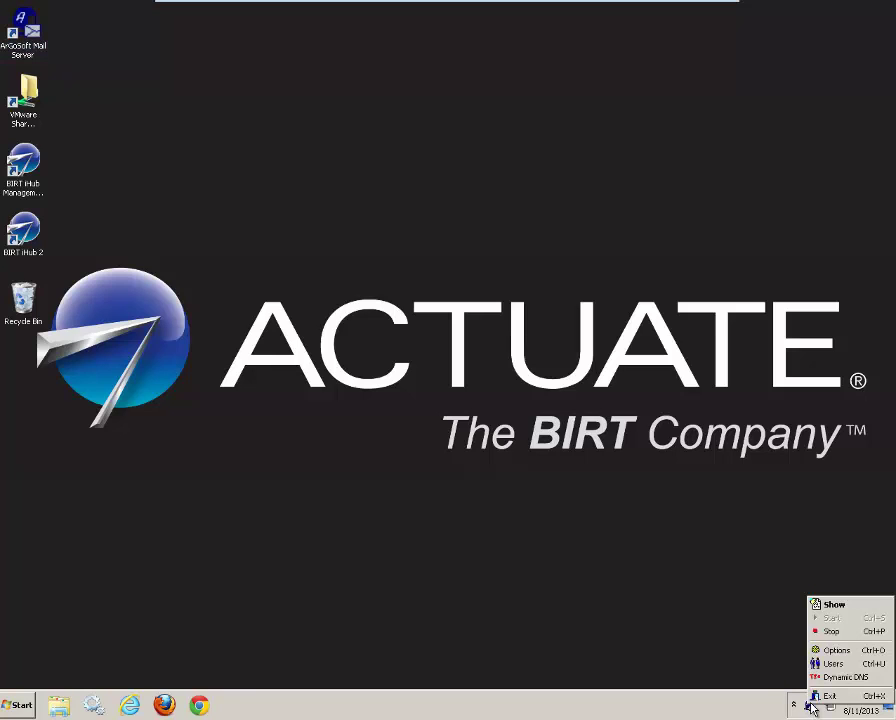
left_click(834, 650)
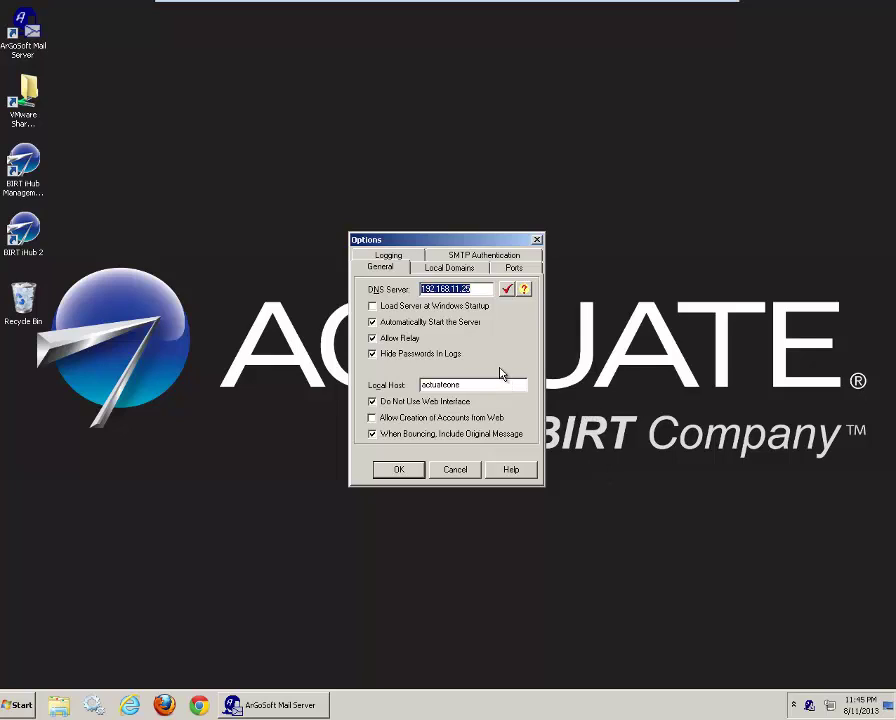
left_click(466, 268)
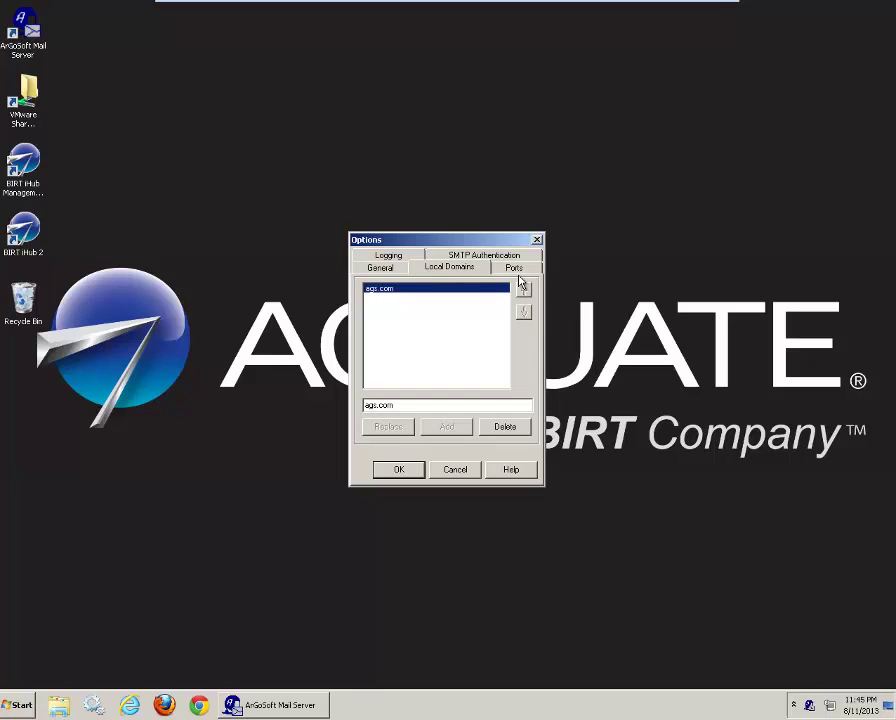
left_click(516, 271)
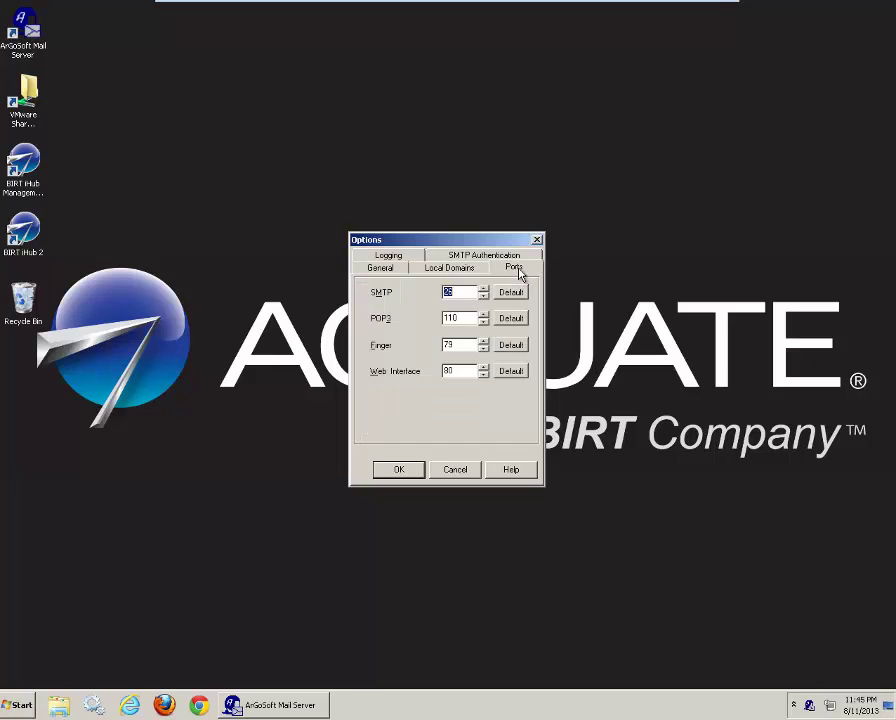
left_click(465, 292)
left_click(448, 260)
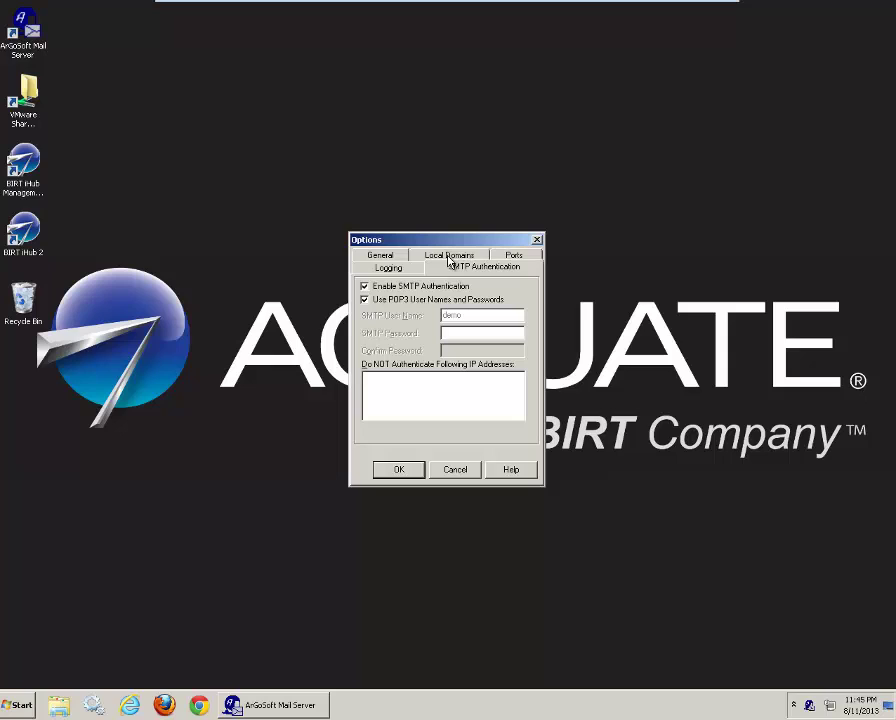
left_click(456, 470)
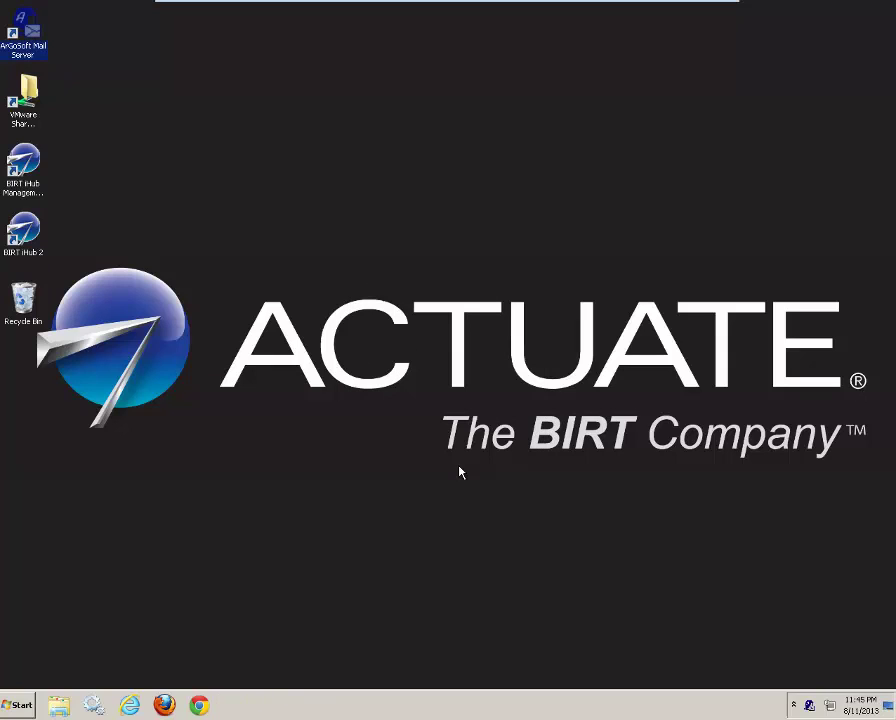
Step: Inspect the demo user's properties in ArGoSoft's user setup and close it unchanged
right_click(808, 707)
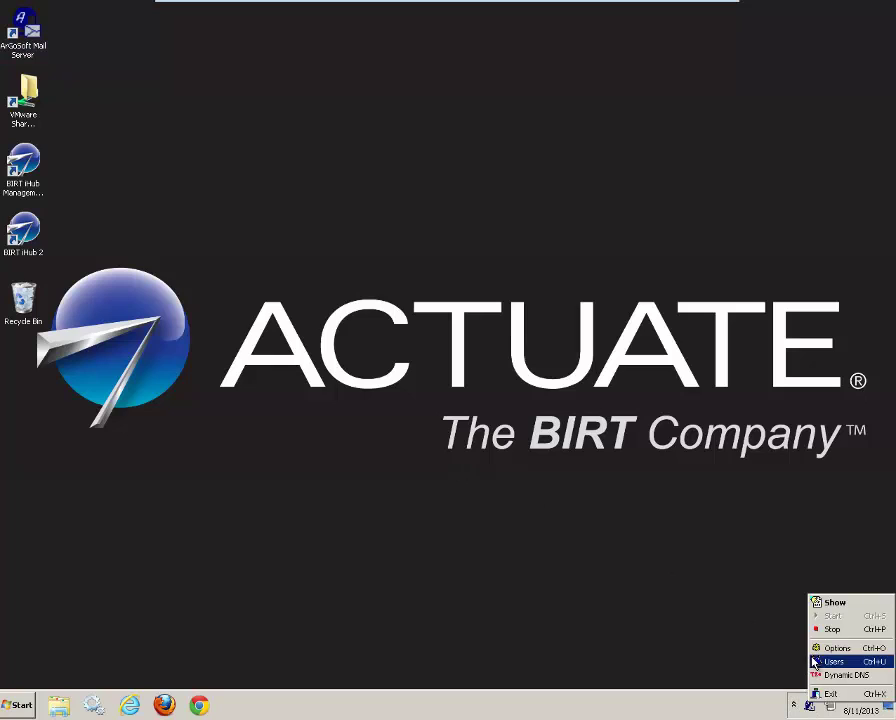
left_click(830, 661)
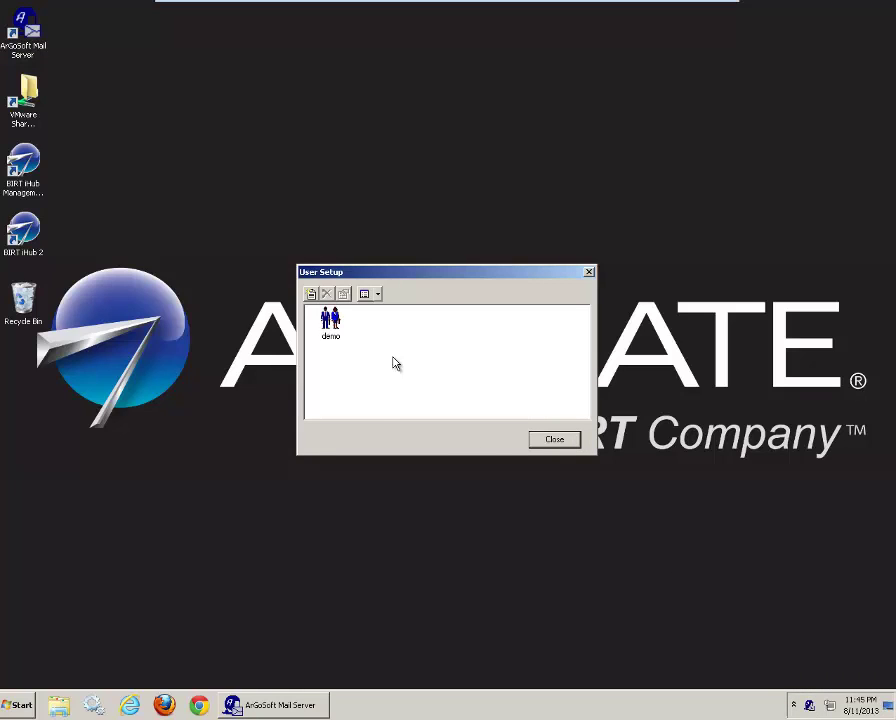
left_click(329, 324)
double_click(329, 324)
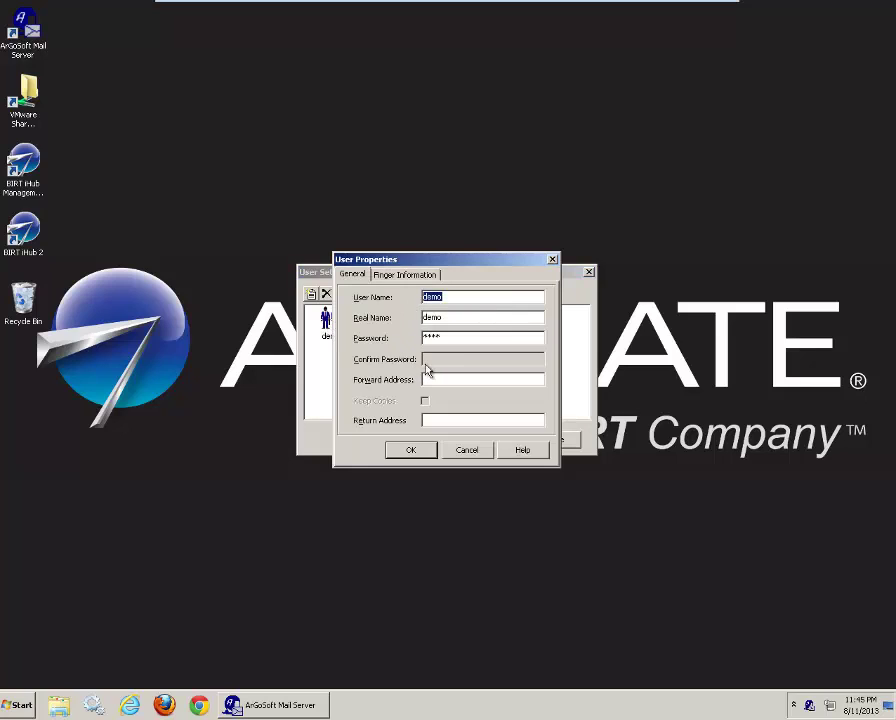
left_click(479, 451)
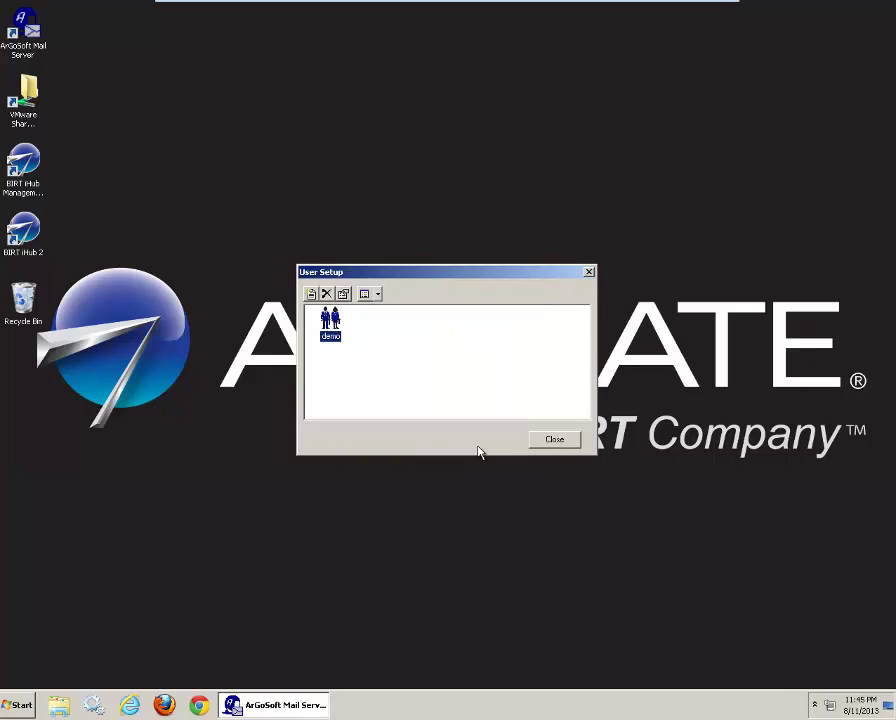
left_click(572, 441)
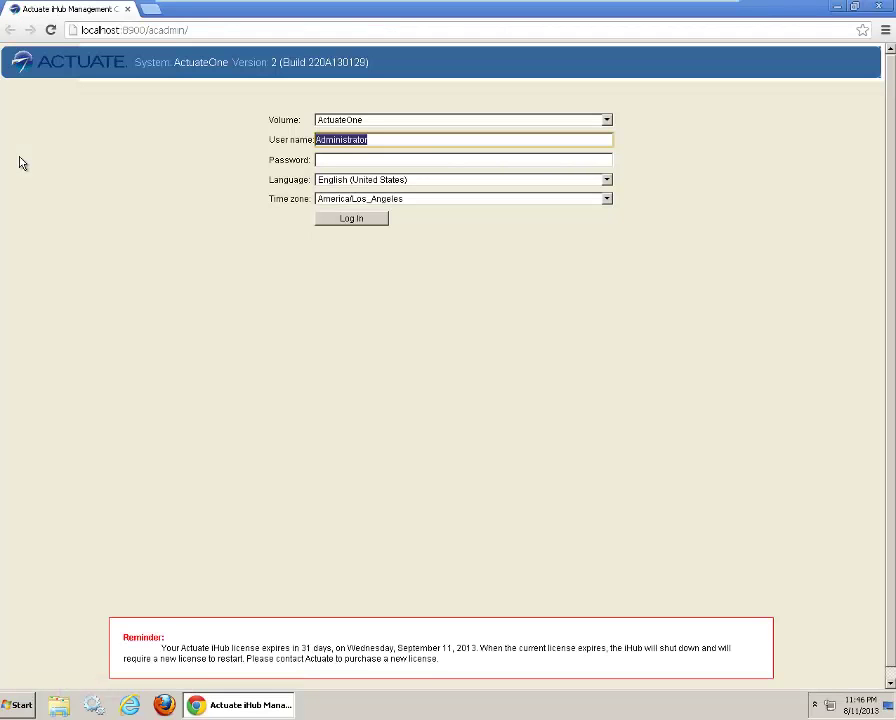
Step: Open the iHub System Configuration Console by appending 'config' to the URL and log in
left_click(219, 31)
left_click(218, 31)
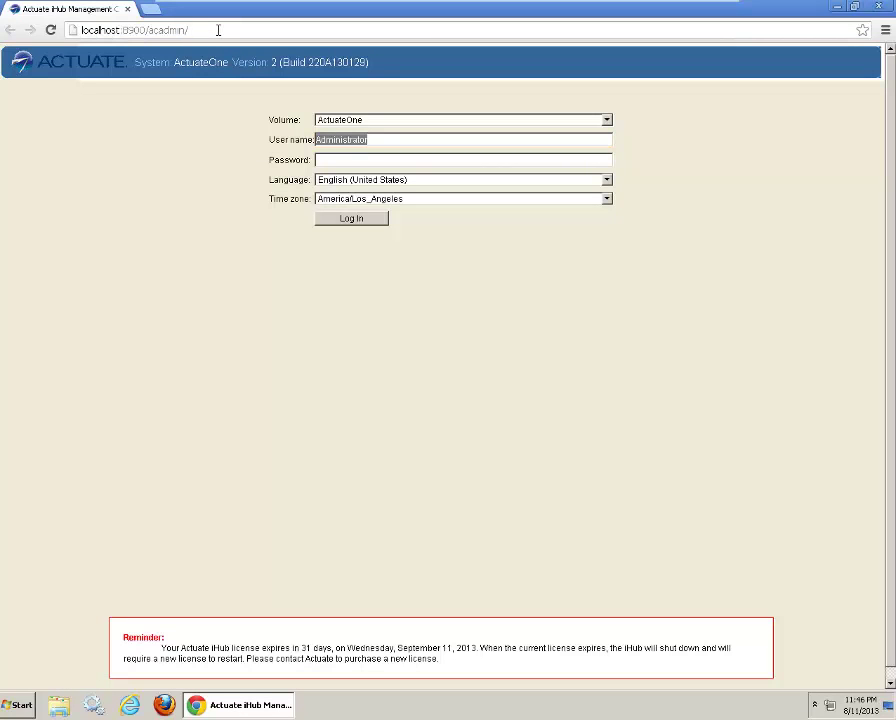
type("config")
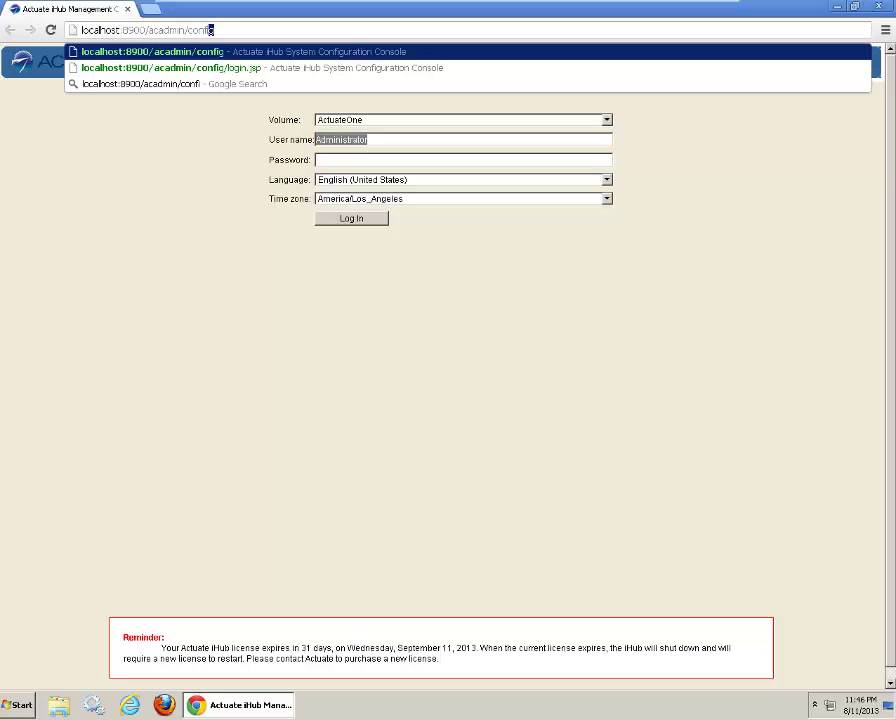
key("Return")
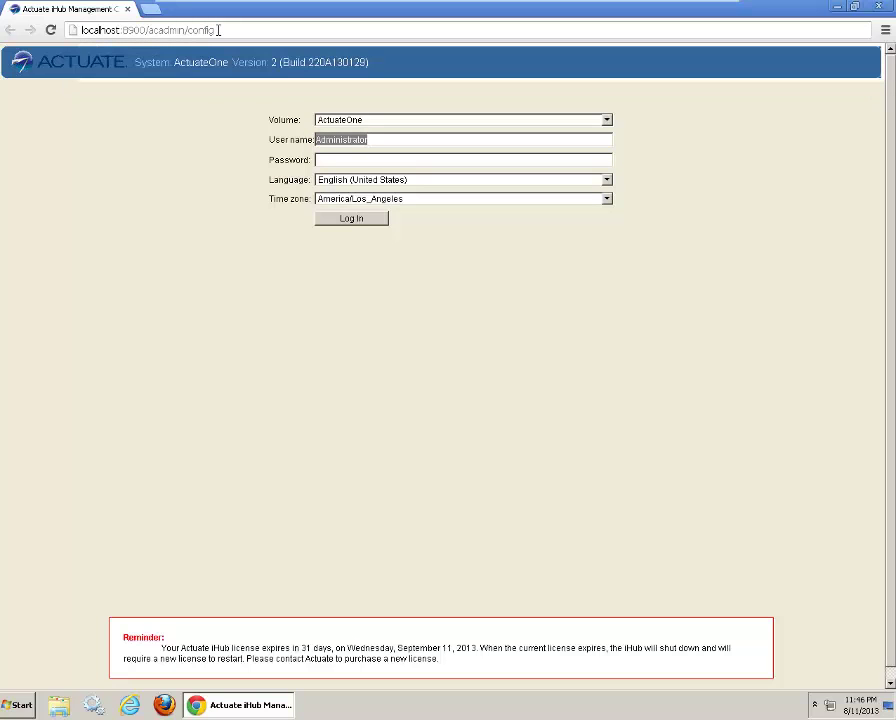
type("pass")
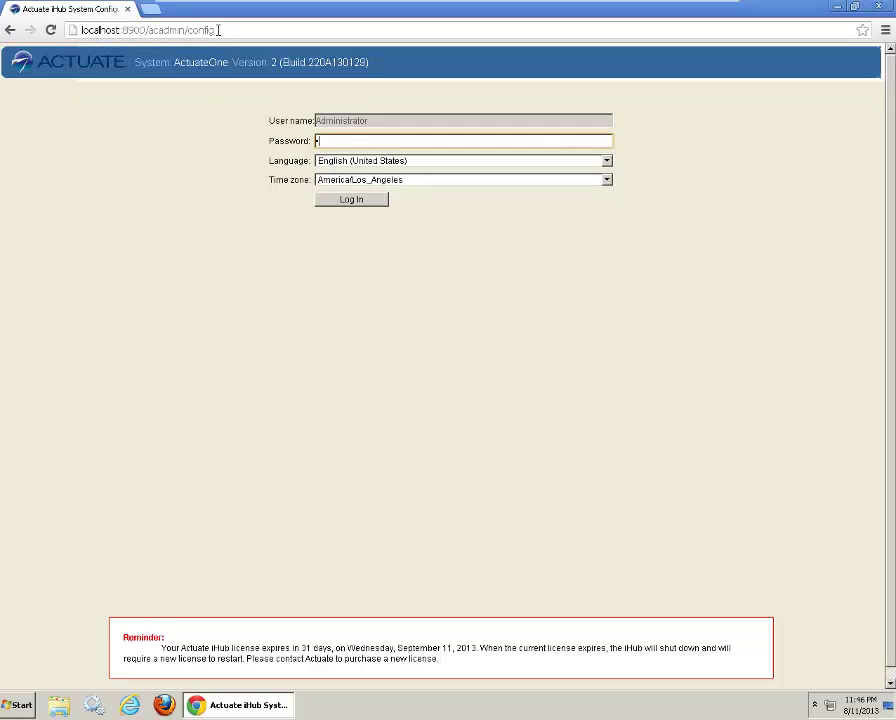
type("word")
left_click(352, 202)
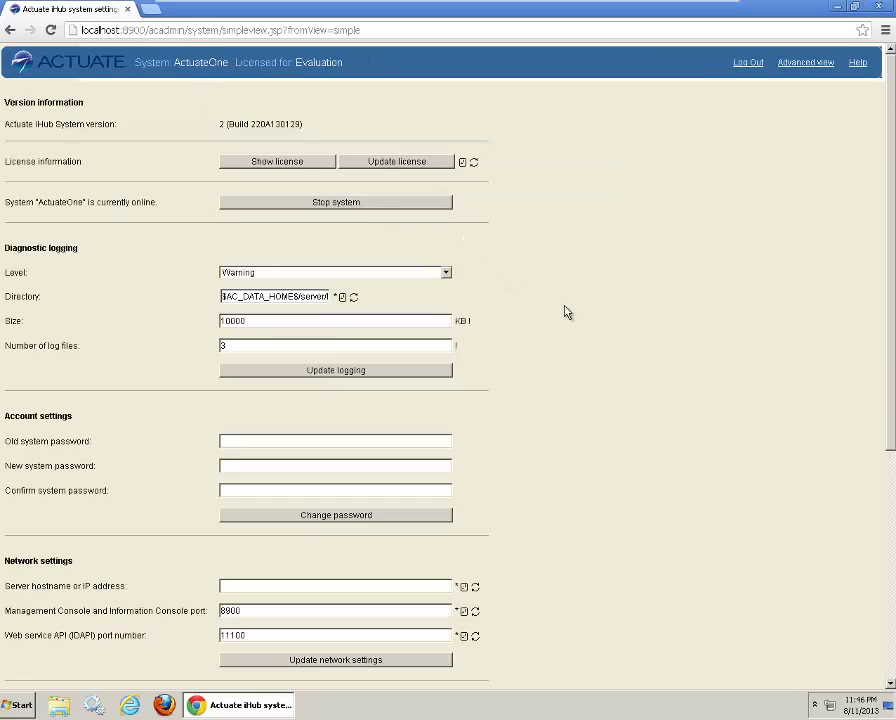
Step: Check the e-mail notification SMTP host actuateone, listen port 26 and sender address, then close the browser
scroll(565, 312, "down", 5)
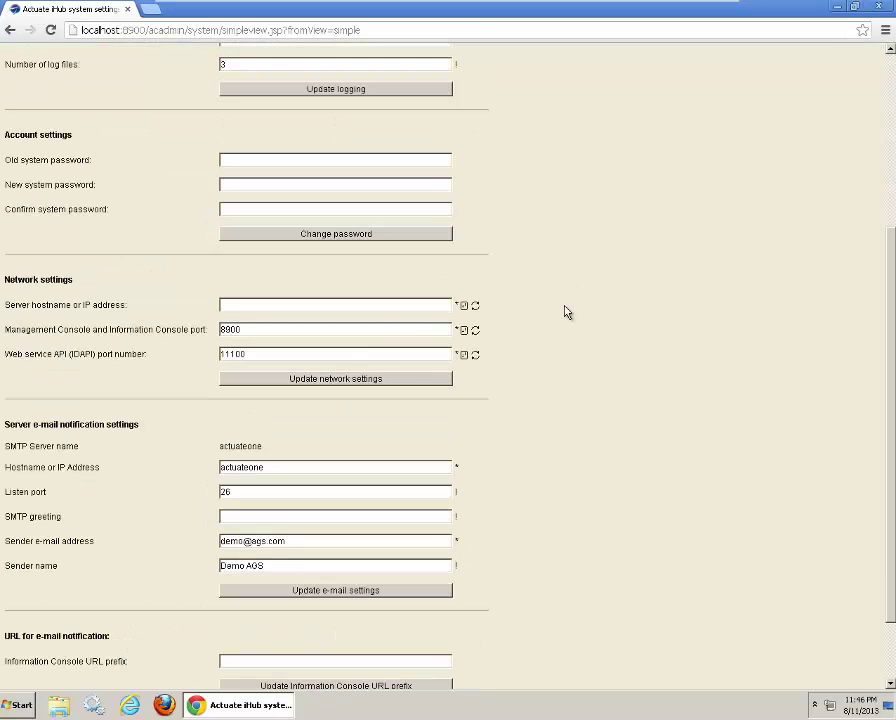
left_click(369, 464)
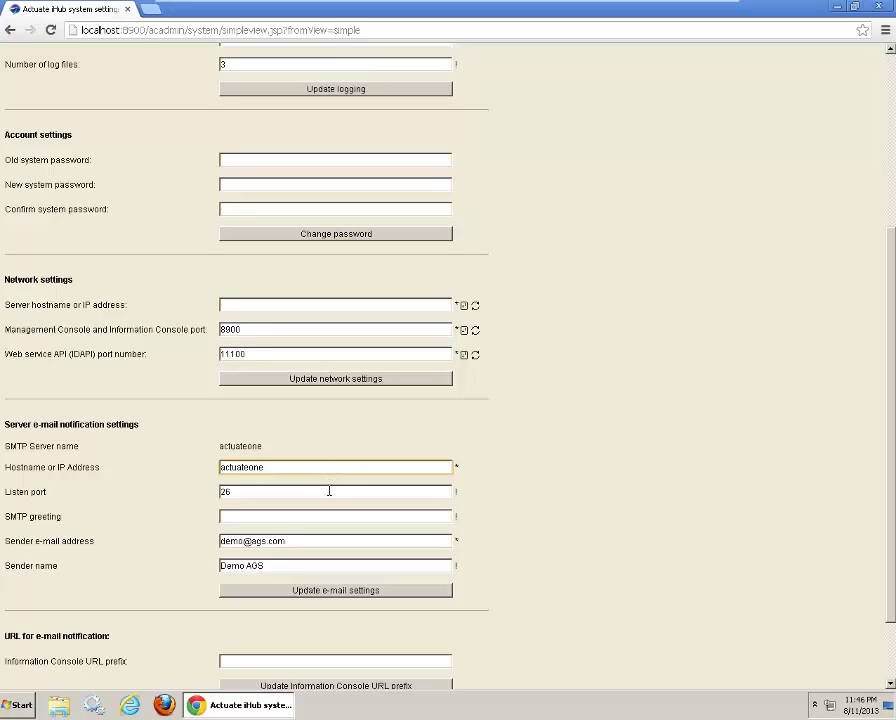
left_click(329, 491)
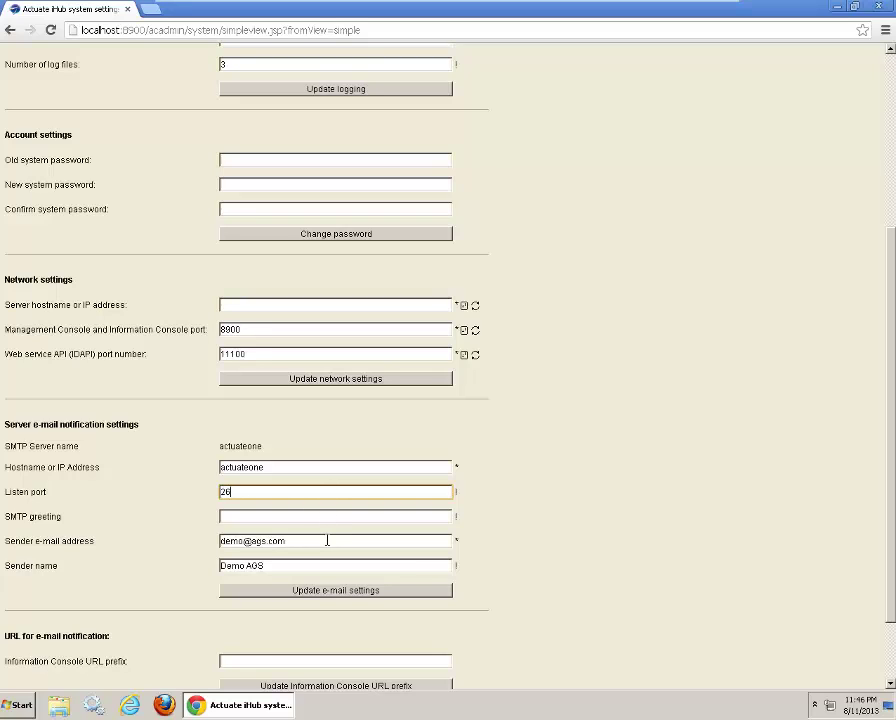
left_click(327, 540)
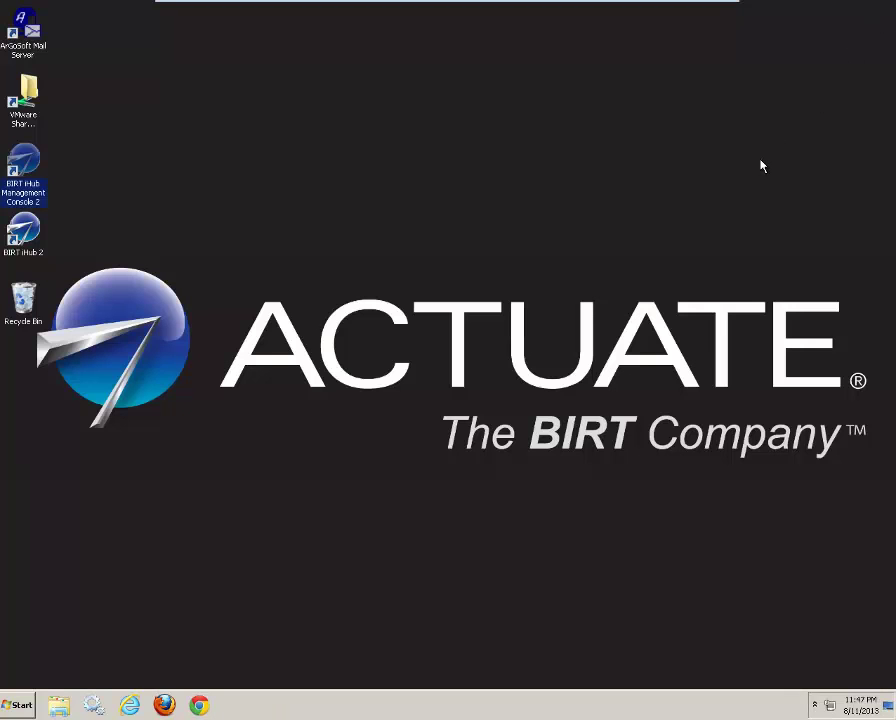
left_click(238, 247)
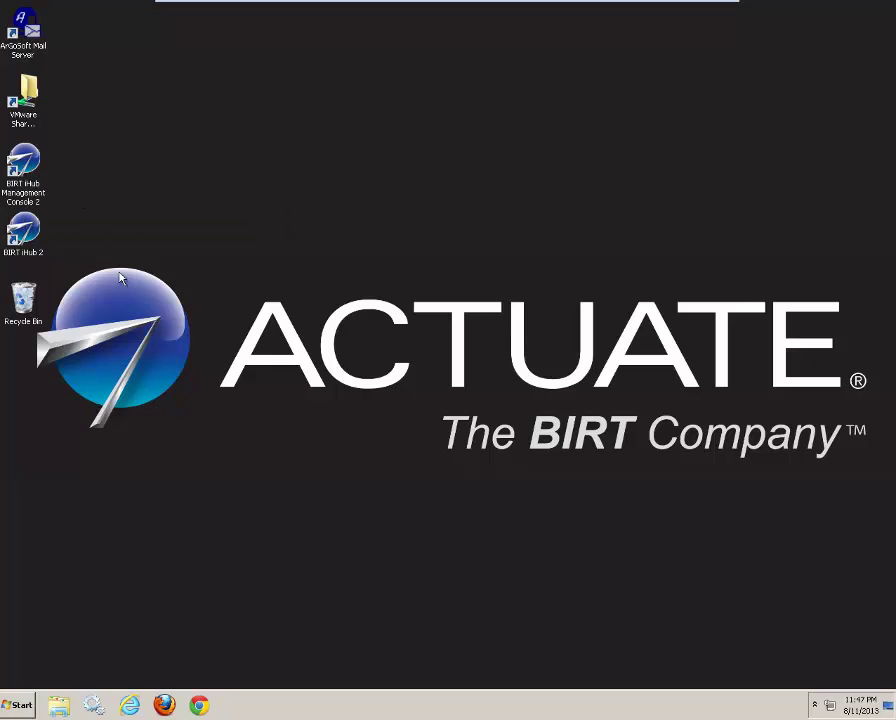
Step: Launch BIRT iHub Management Console and check the demo user's e-mail address without saving
double_click(23, 165)
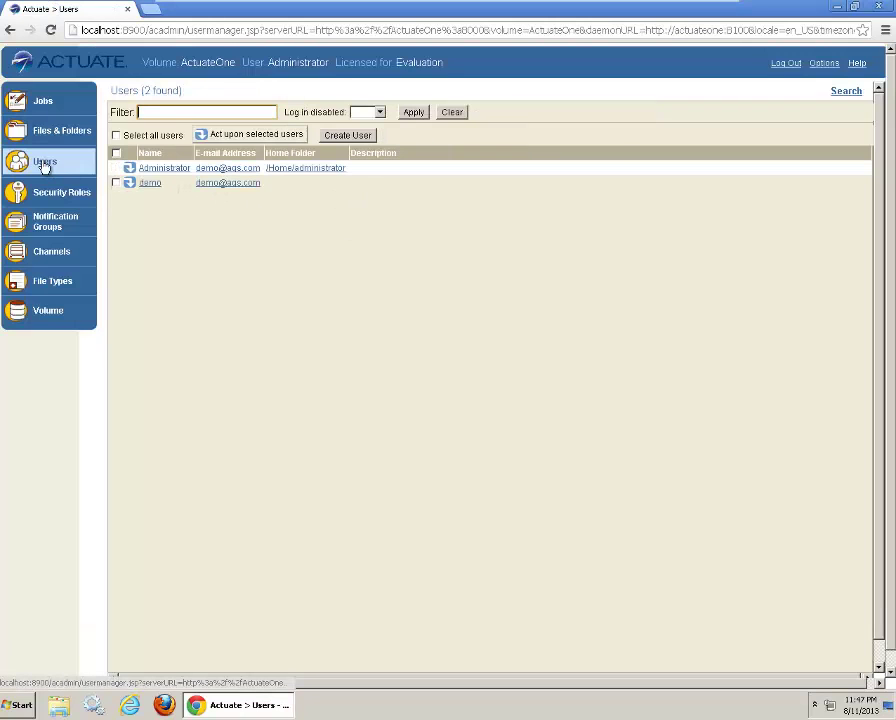
left_click(150, 185)
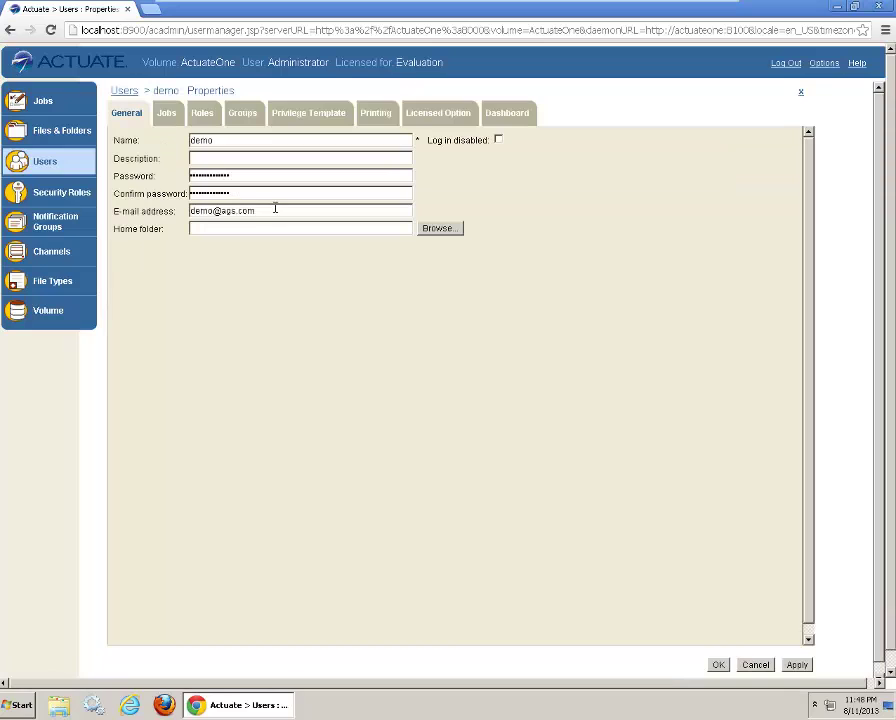
left_click_drag(275, 210, 176, 210)
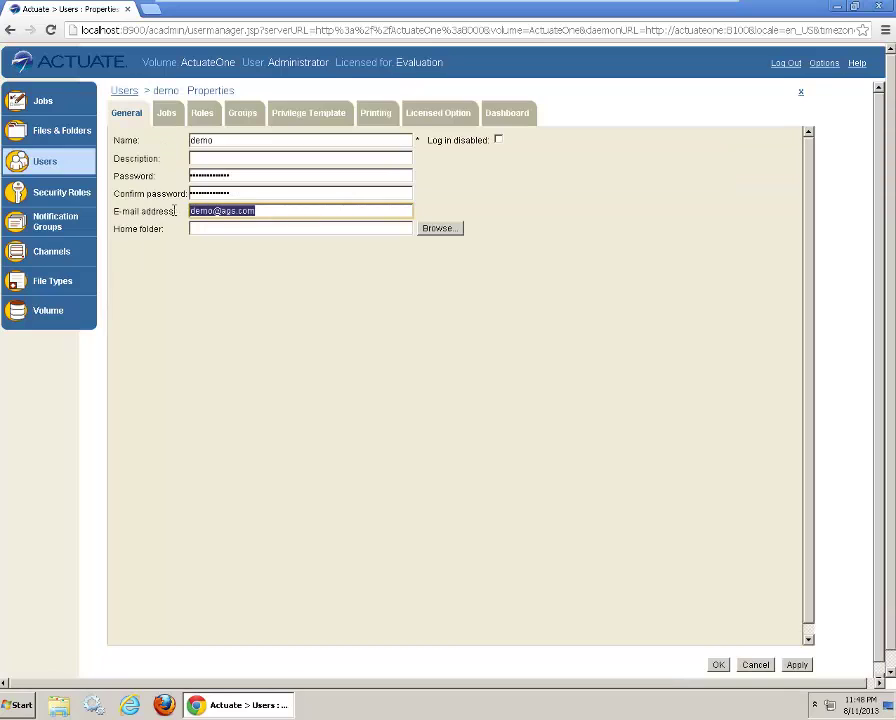
left_click(389, 424)
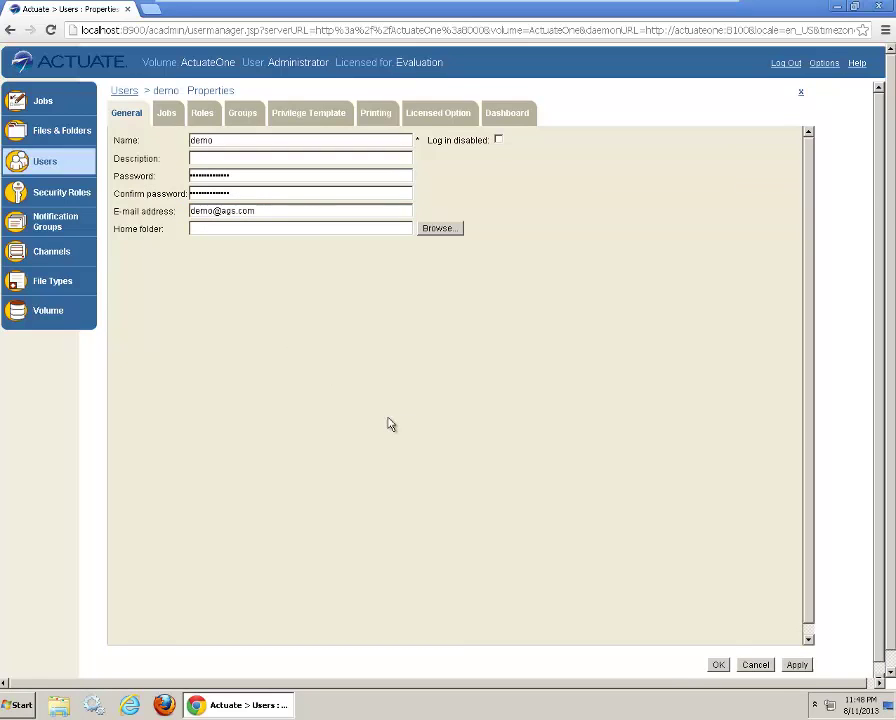
left_click(755, 667)
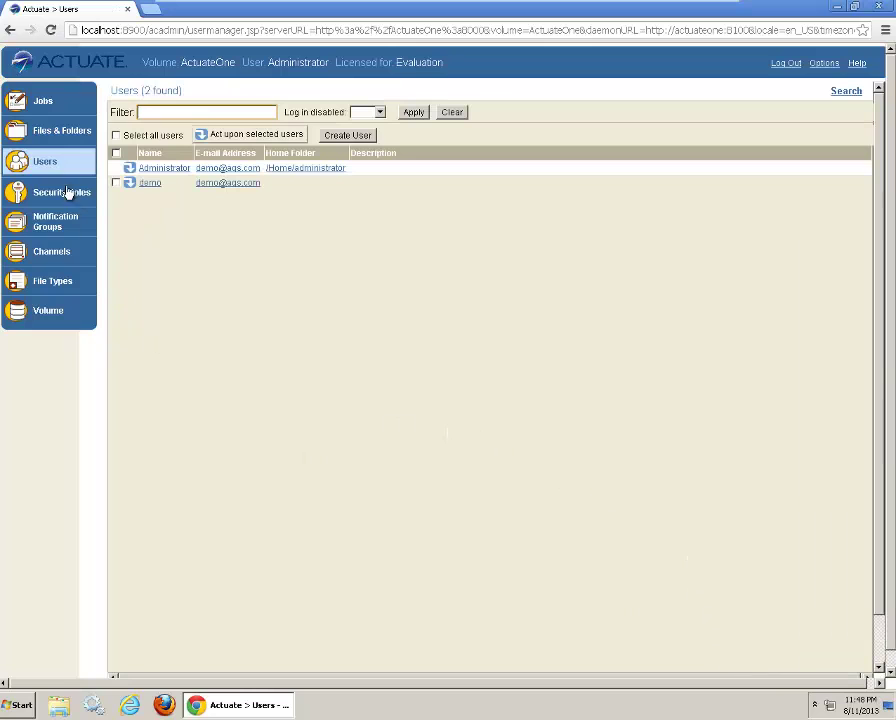
Step: Start a schedule for Crosstab Sample Revenue in Public > BIRT and BIRT Studio Examples
left_click(50, 138)
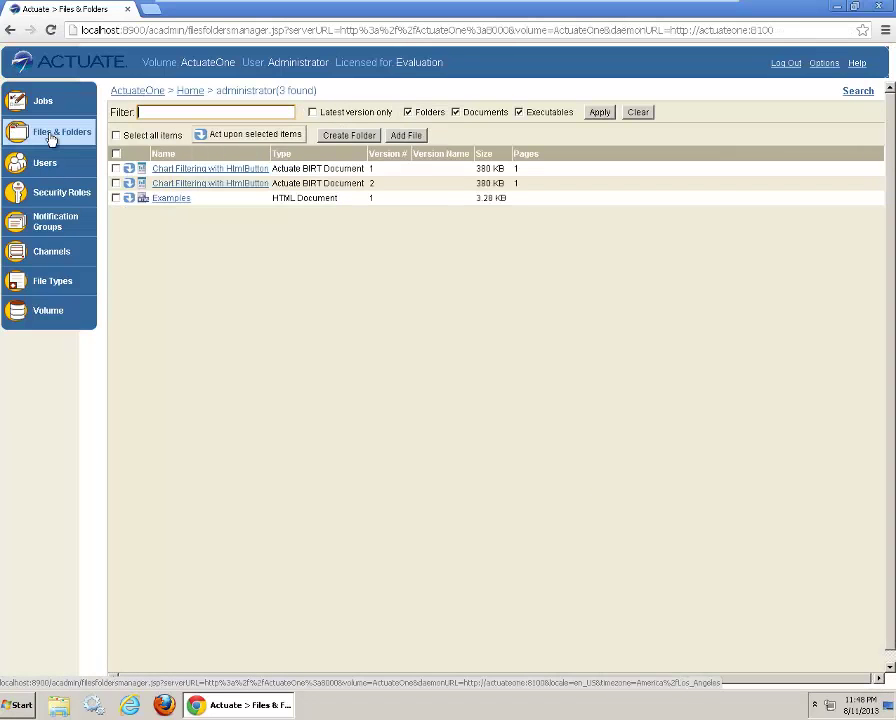
left_click(145, 91)
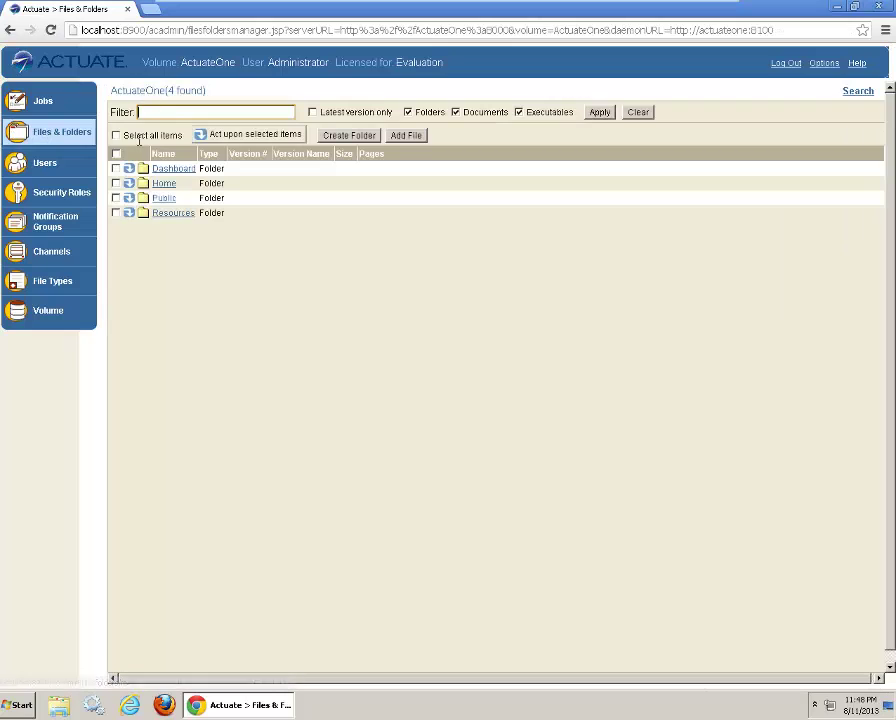
left_click(165, 200)
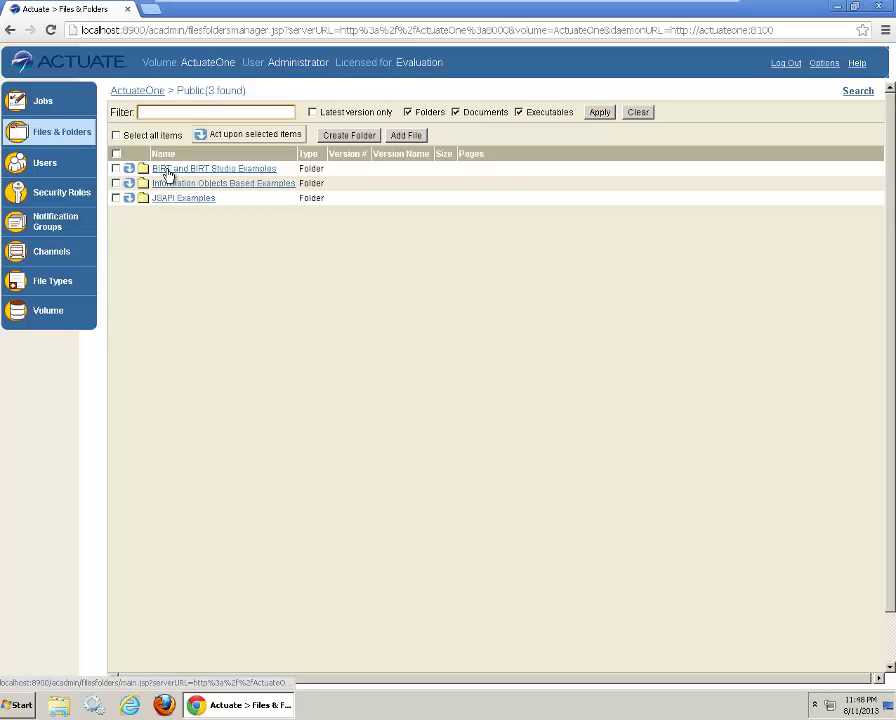
left_click(168, 170)
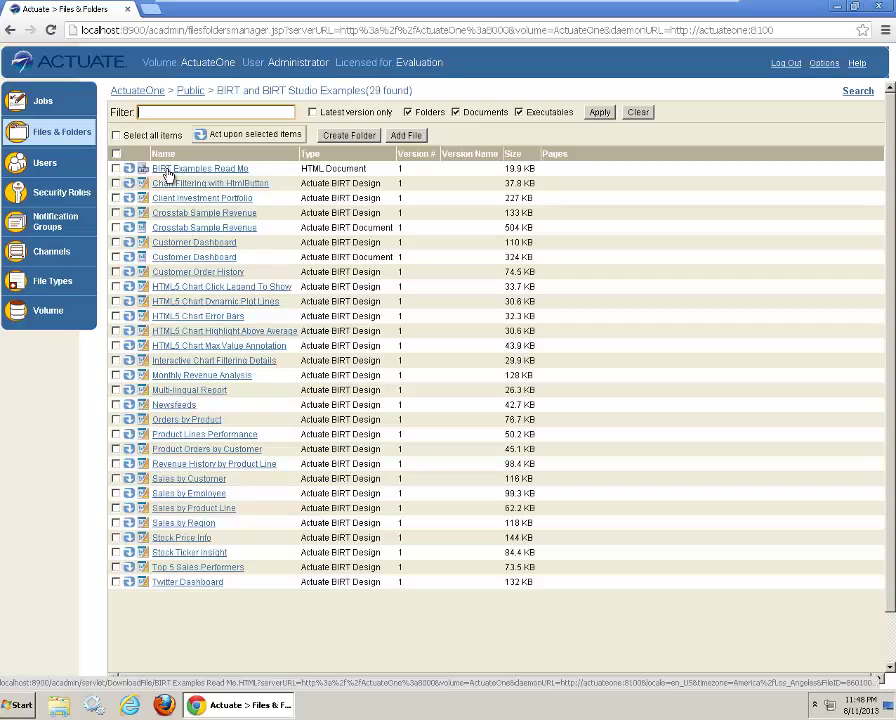
left_click(141, 213)
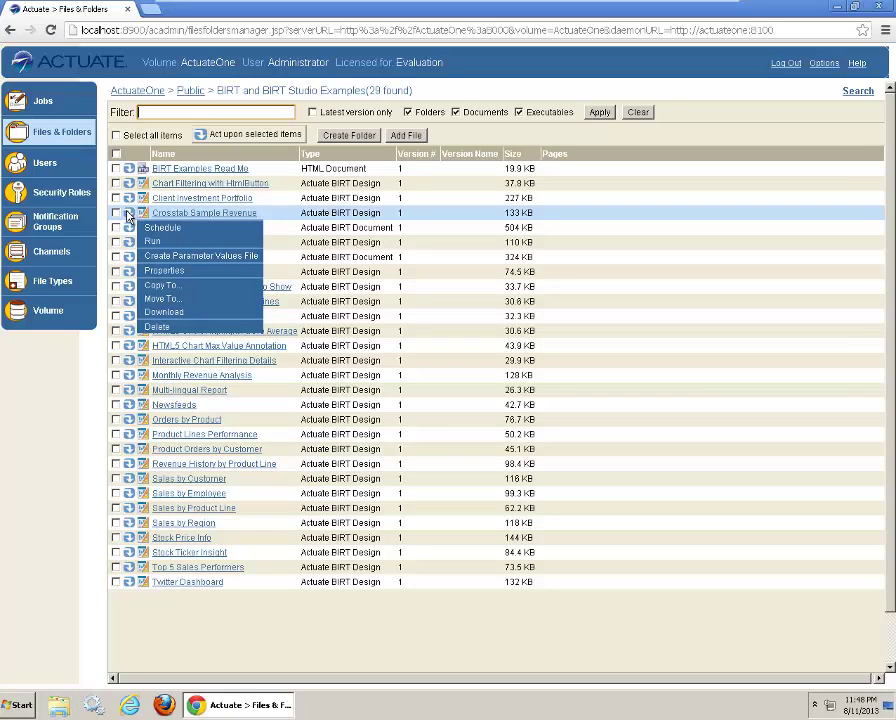
left_click(155, 228)
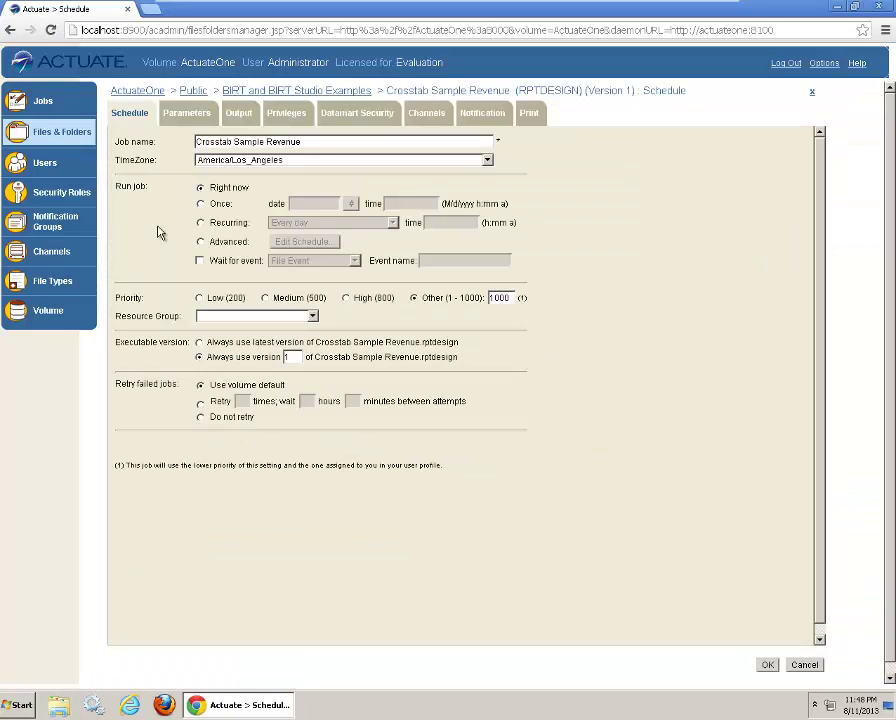
Step: Override user notification preferences and attach the report to the e-mail as PDF
left_click(462, 114)
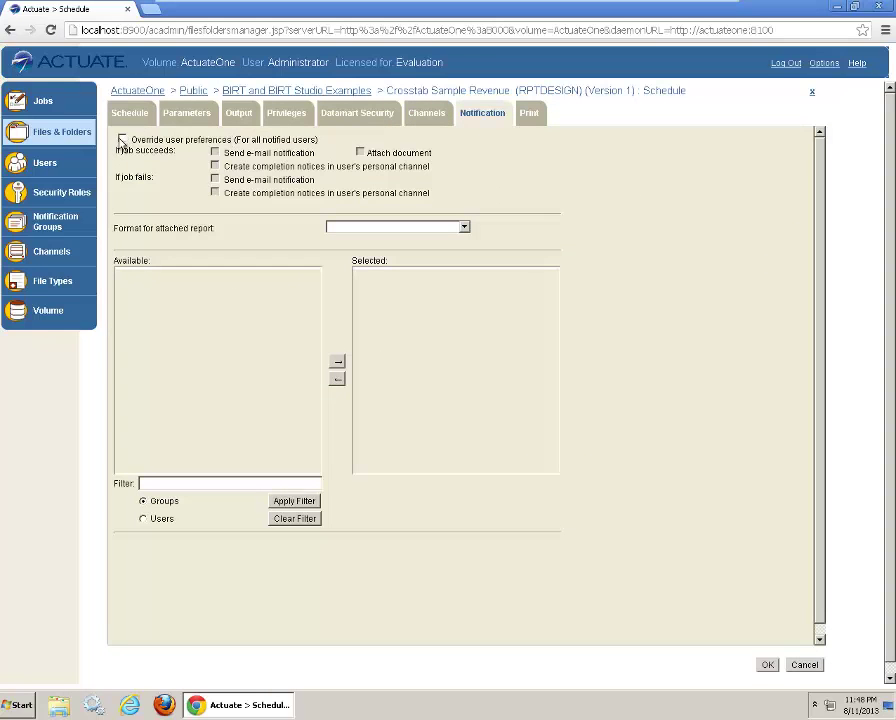
left_click(122, 140)
left_click(360, 154)
left_click(380, 228)
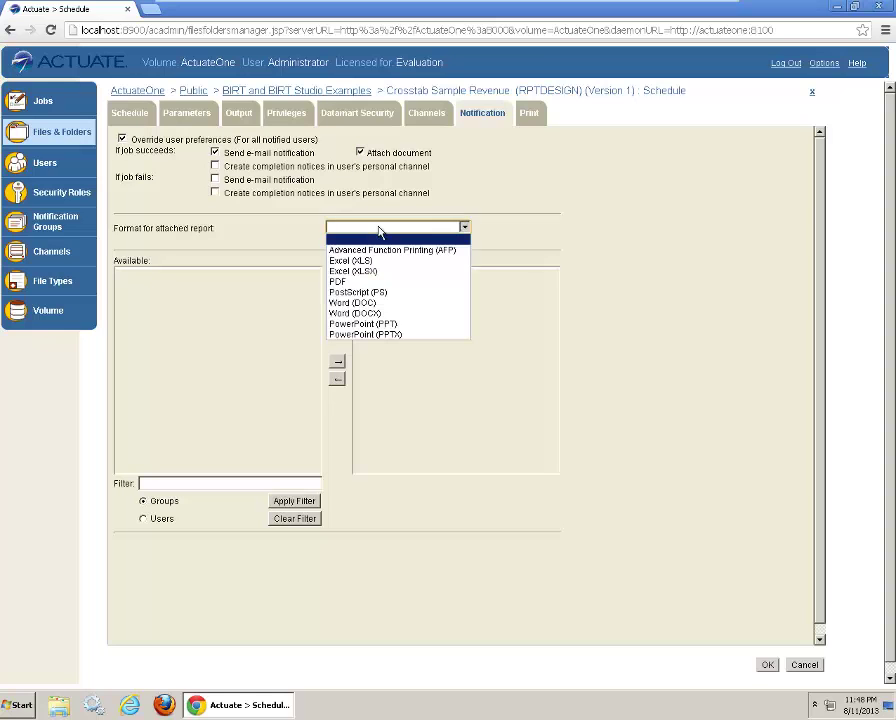
left_click(365, 283)
Step: Add user demo to the list of users to notify
scroll(241, 467, "down", 2)
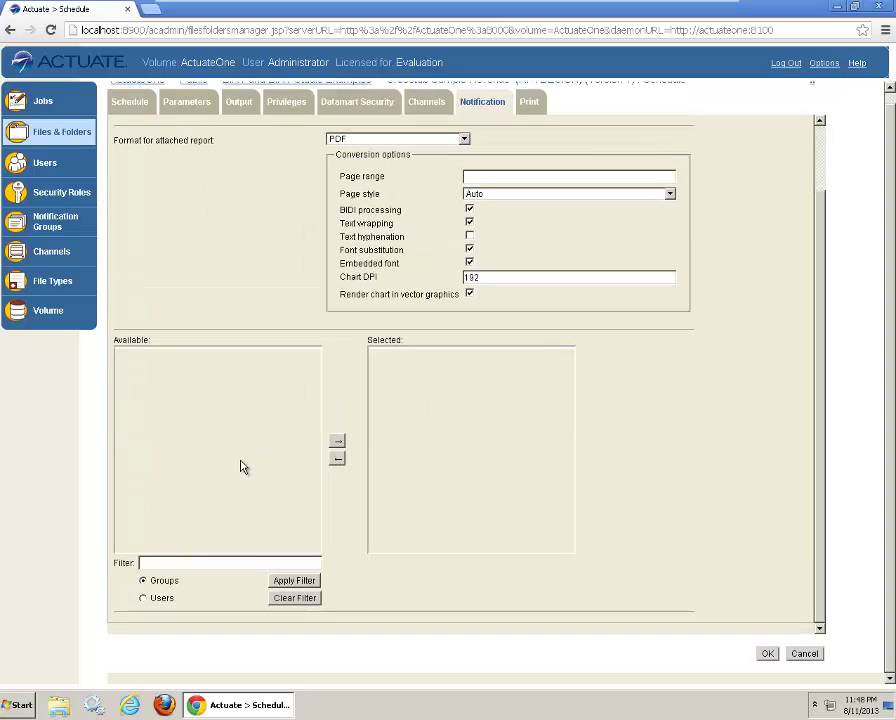
left_click(143, 598)
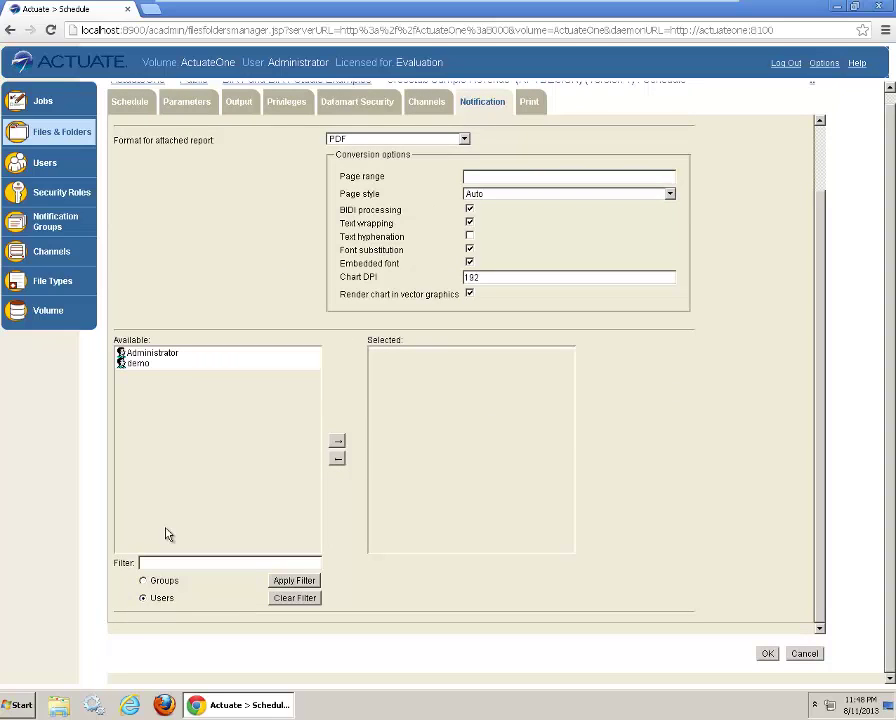
left_click(176, 354)
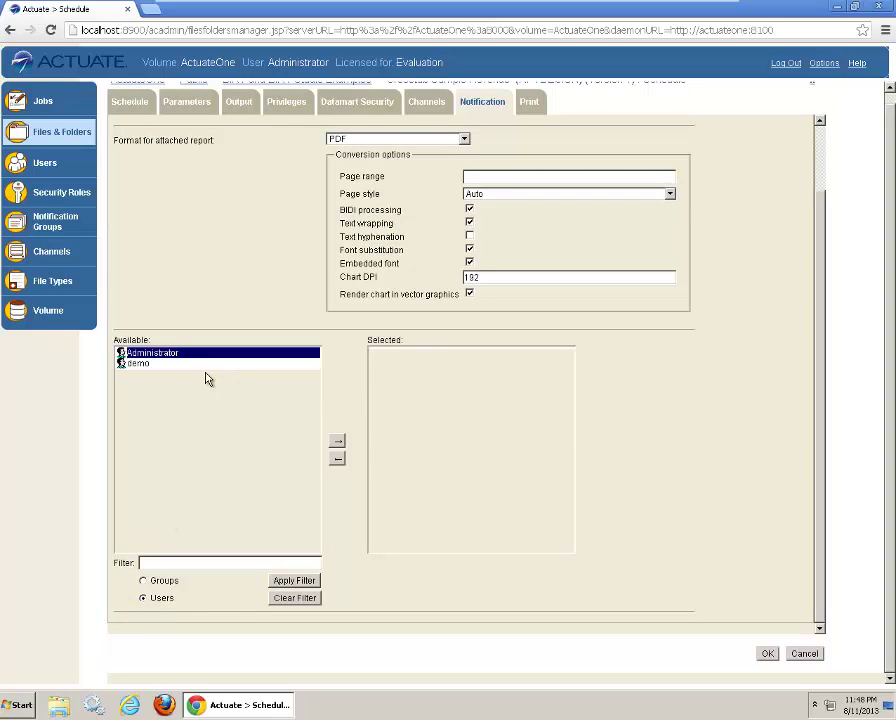
left_click(268, 365)
left_click(337, 442)
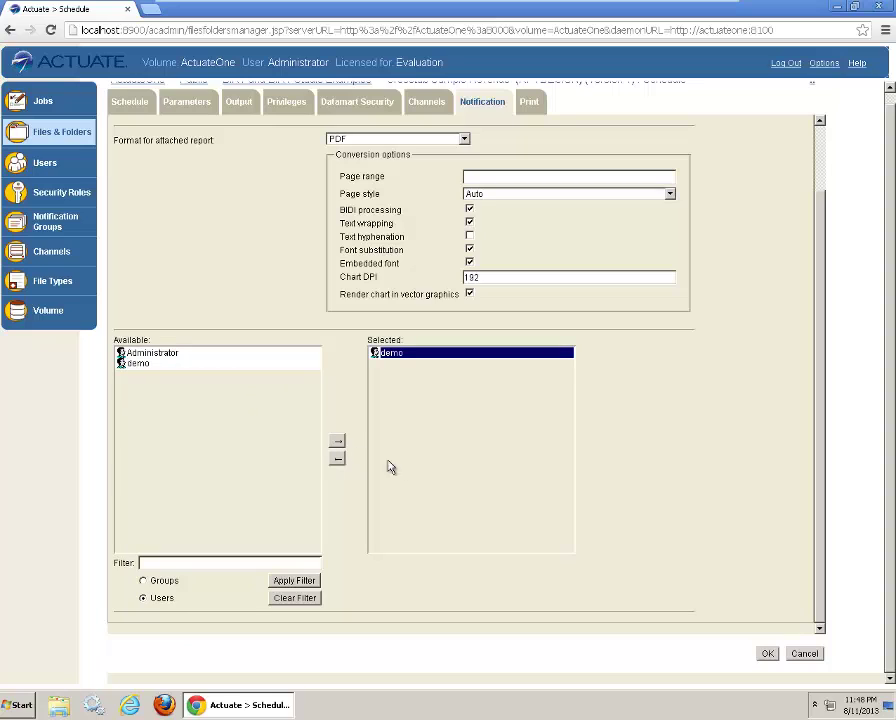
Step: Submit the schedule and confirm the Crosstab Sample Revenue job under Completed jobs
left_click(767, 654)
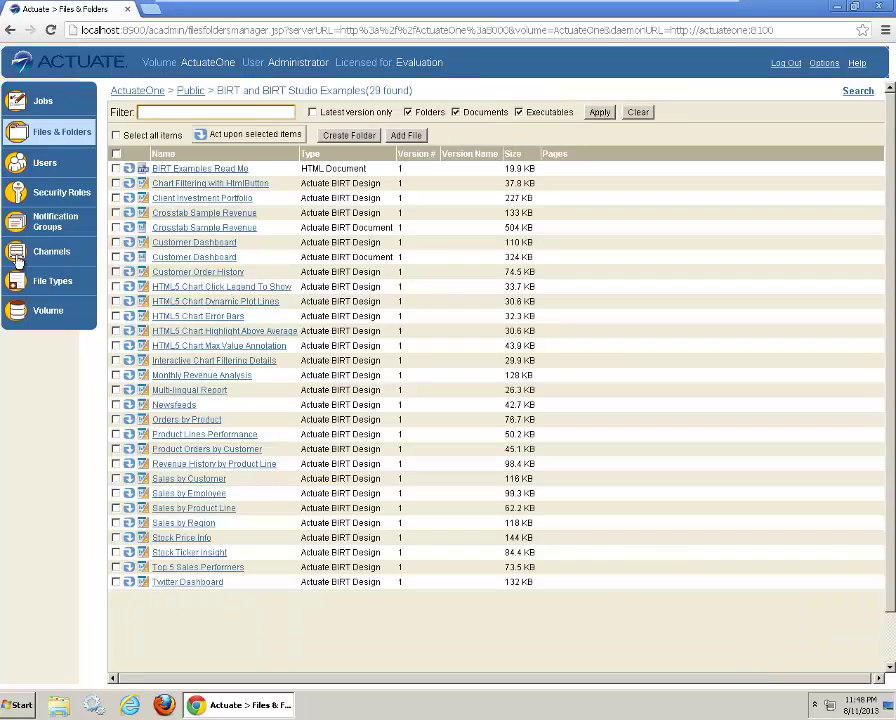
left_click(31, 100)
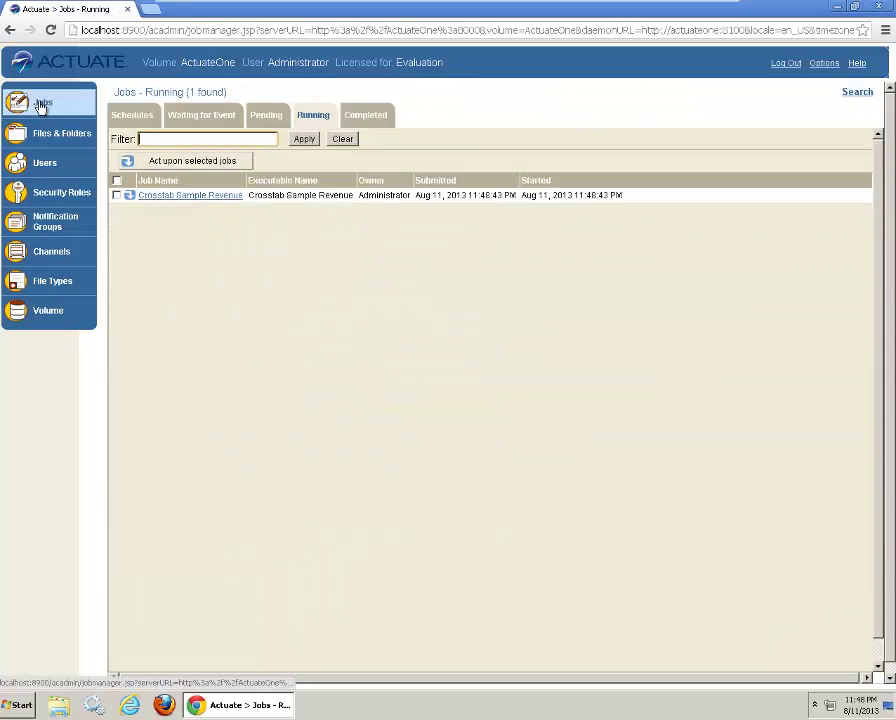
left_click(305, 140)
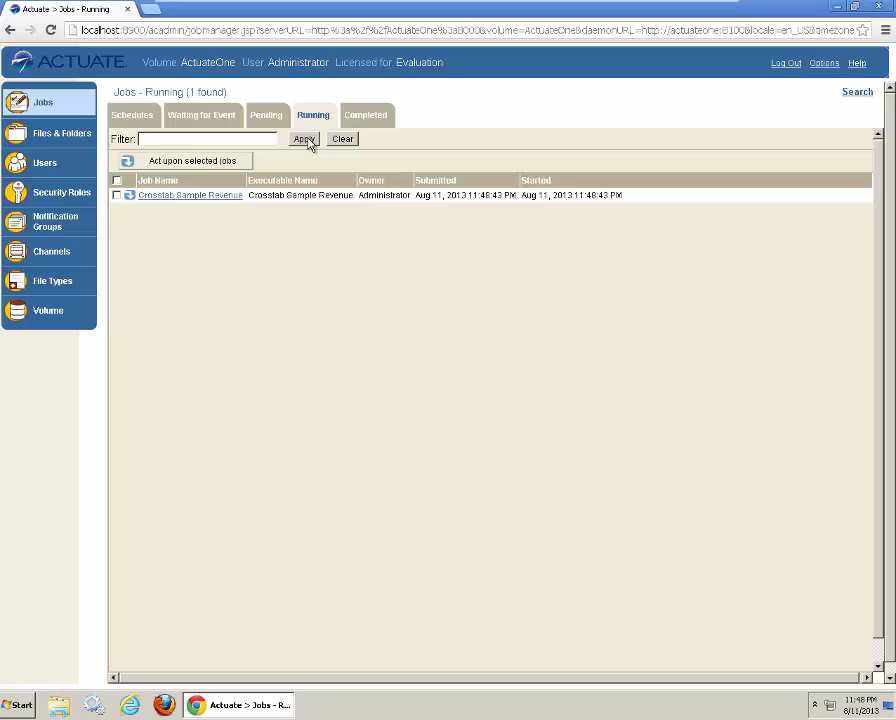
left_click(381, 117)
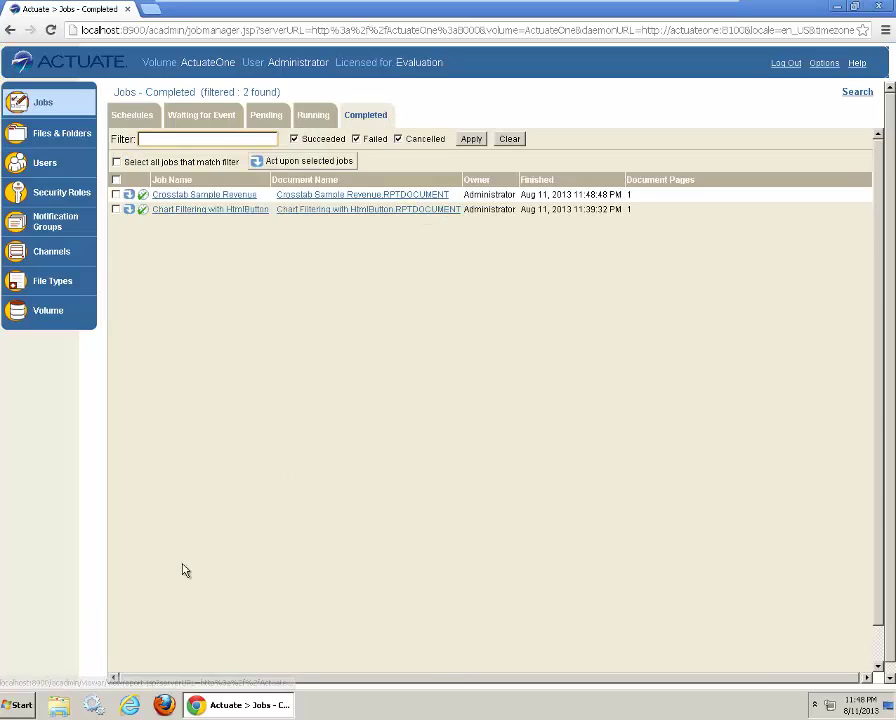
left_click(20, 705)
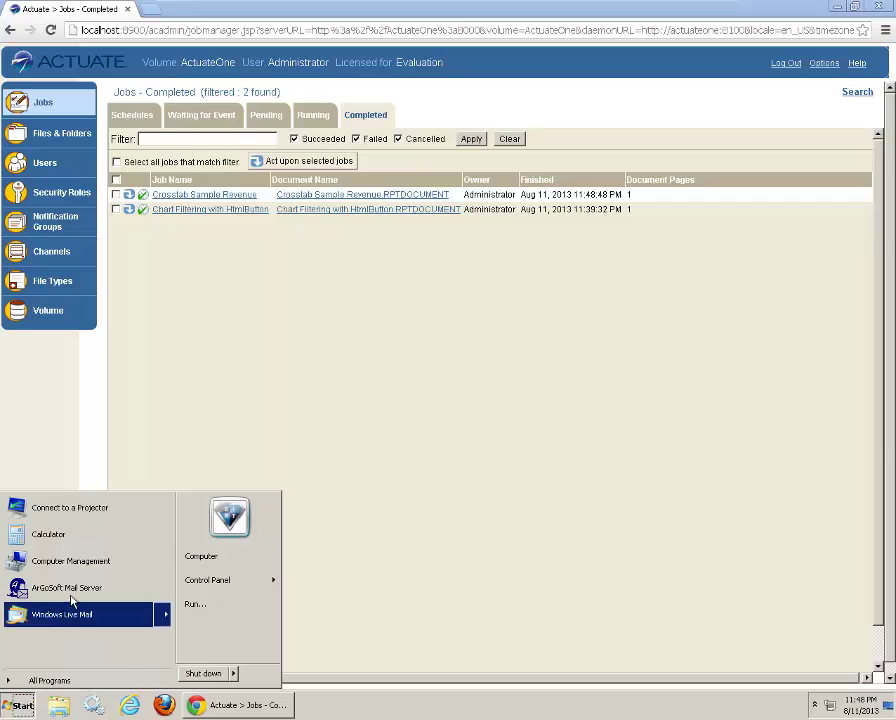
Step: Launch Windows Live Mail and read both Actuate iHub Notification messages, ending on the PDF one
left_click(66, 626)
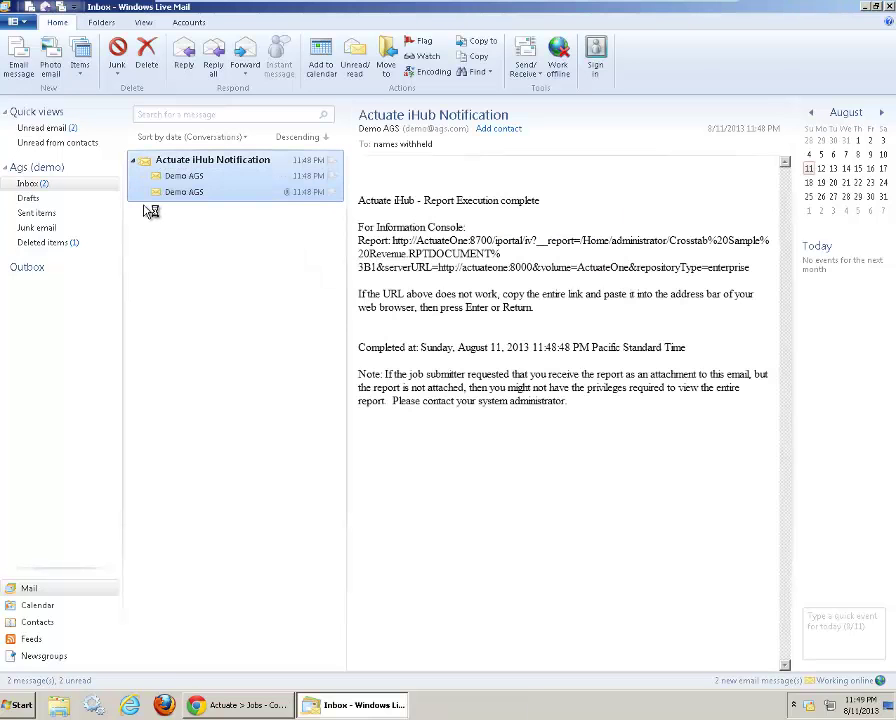
left_click(228, 179)
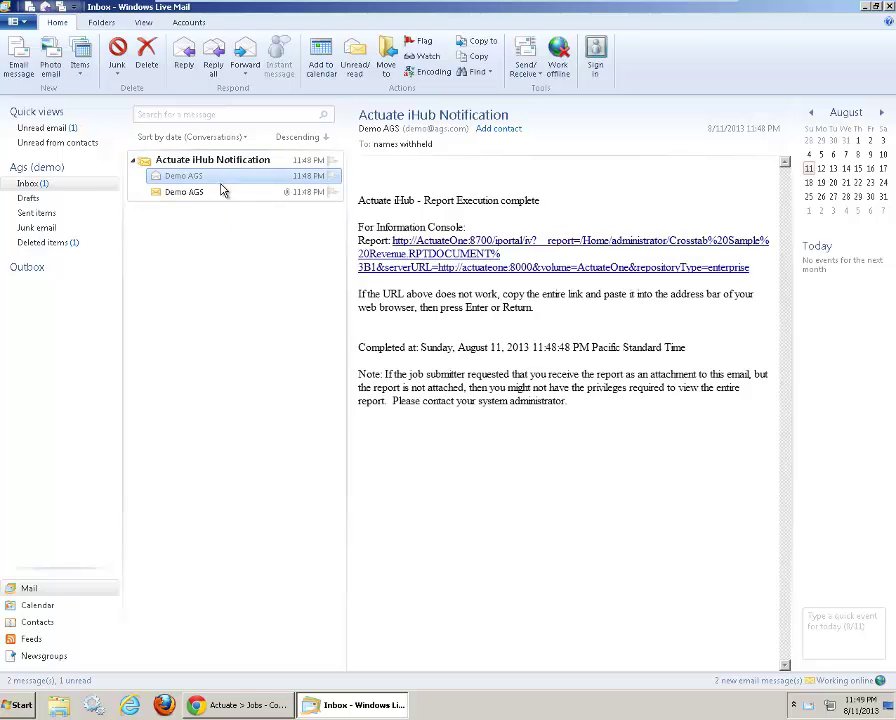
left_click(220, 192)
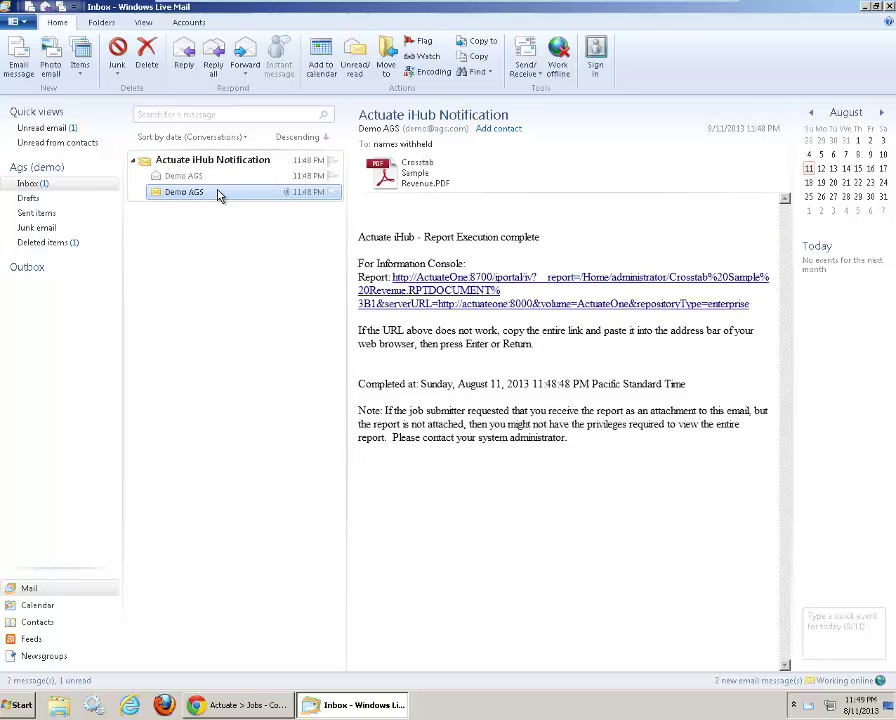
left_click(215, 180)
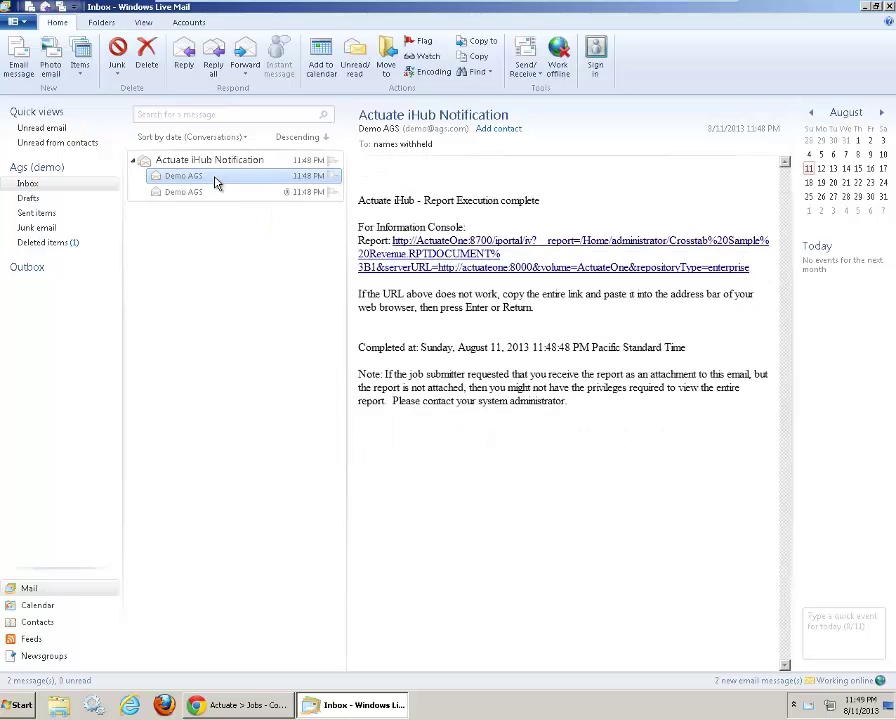
left_click(210, 192)
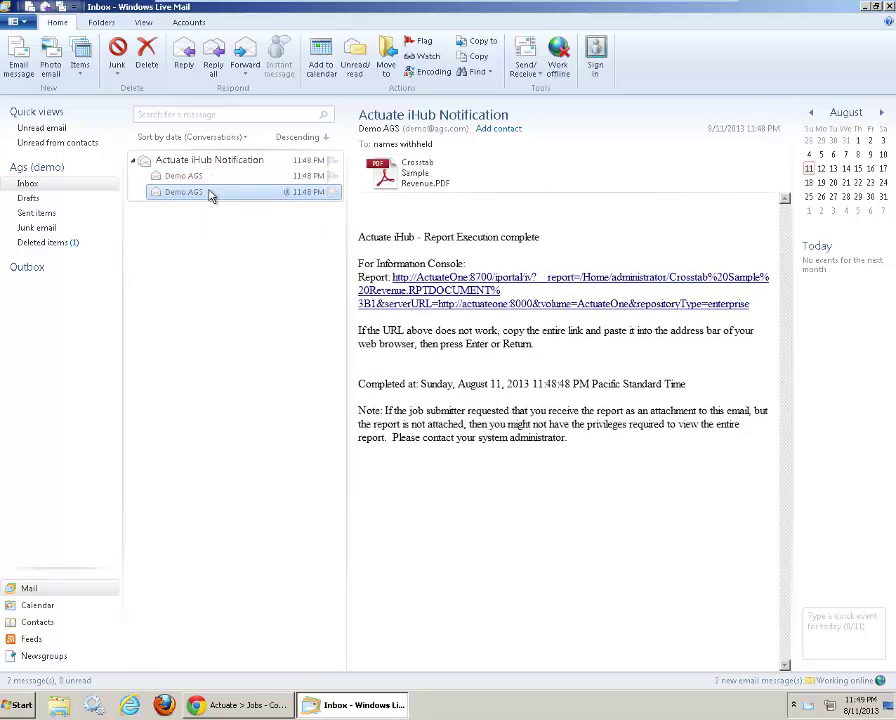
Step: Open Crosstab Sample Revenue.PDF in Adobe Reader, accepting the license, review the crosstab and close Reader
double_click(380, 190)
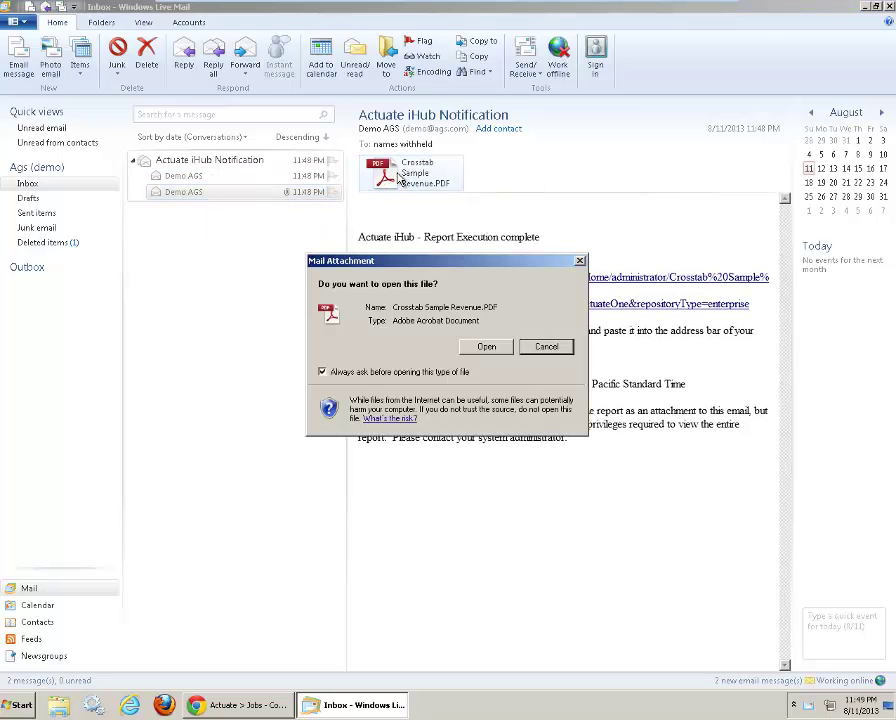
left_click(484, 346)
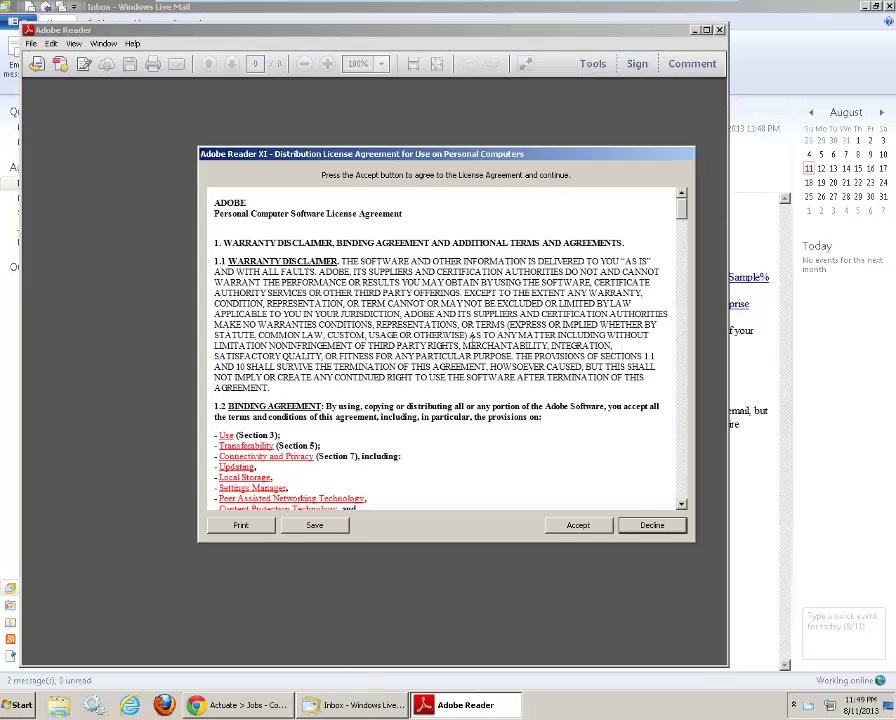
left_click(608, 528)
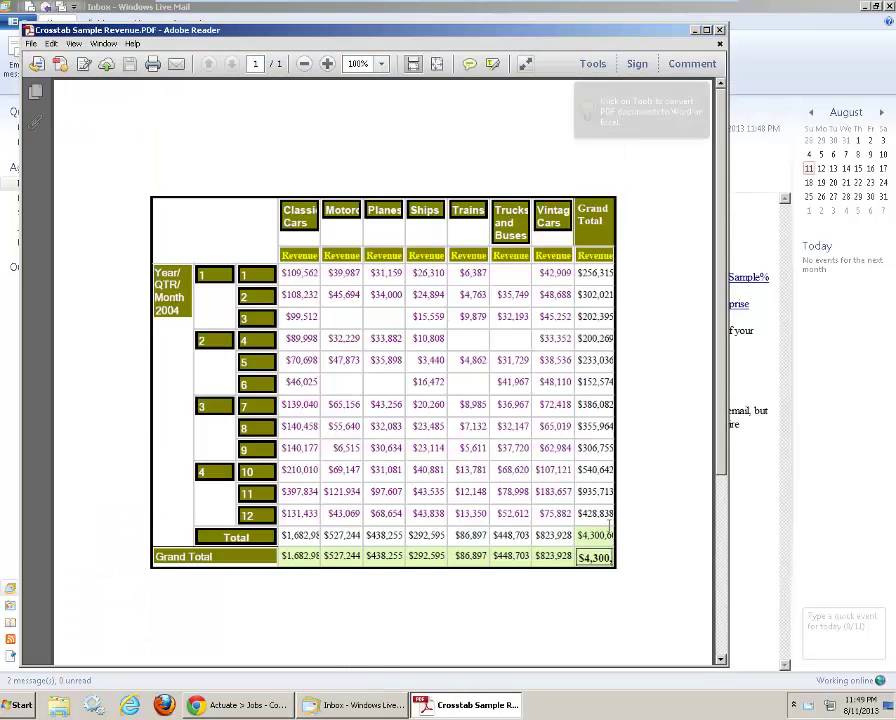
scroll(612, 534, "down", 2)
scroll(610, 524, "up", 3)
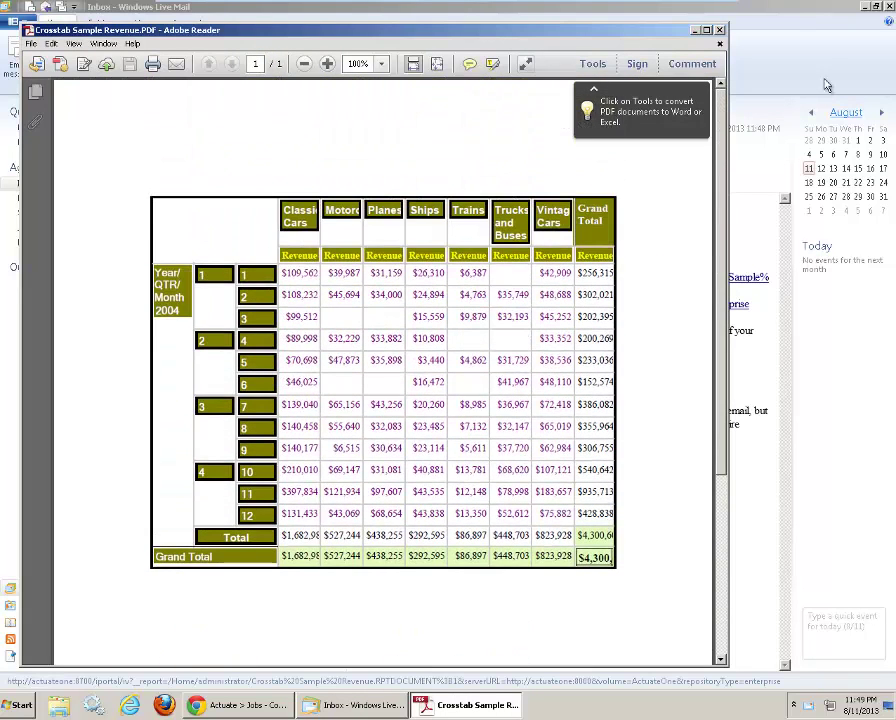
left_click(720, 30)
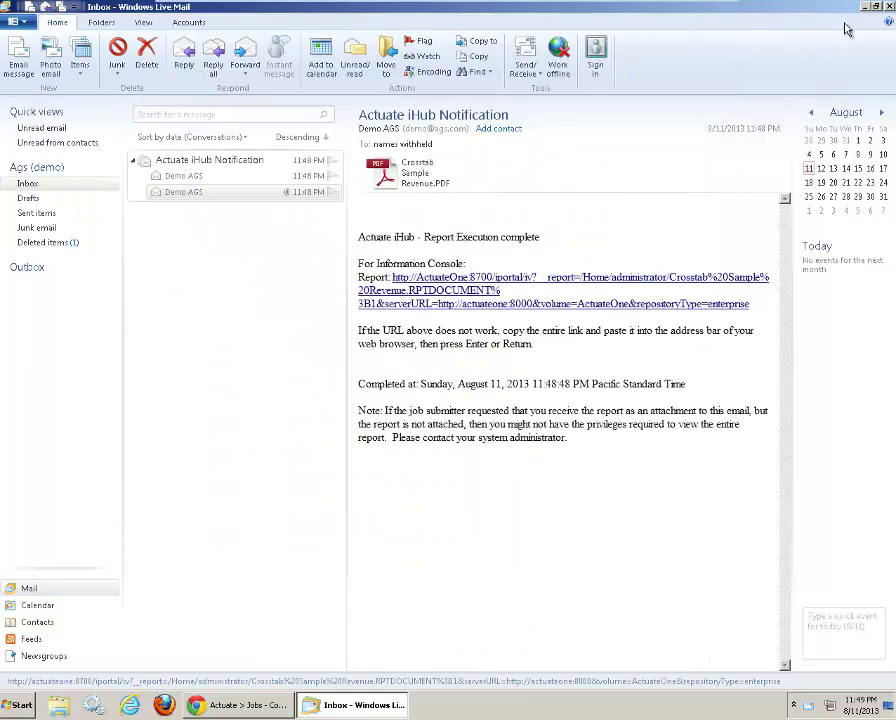
Step: Close Windows Live Mail and sign in to BIRT iHub Information Console as user demo
key("alt+F4")
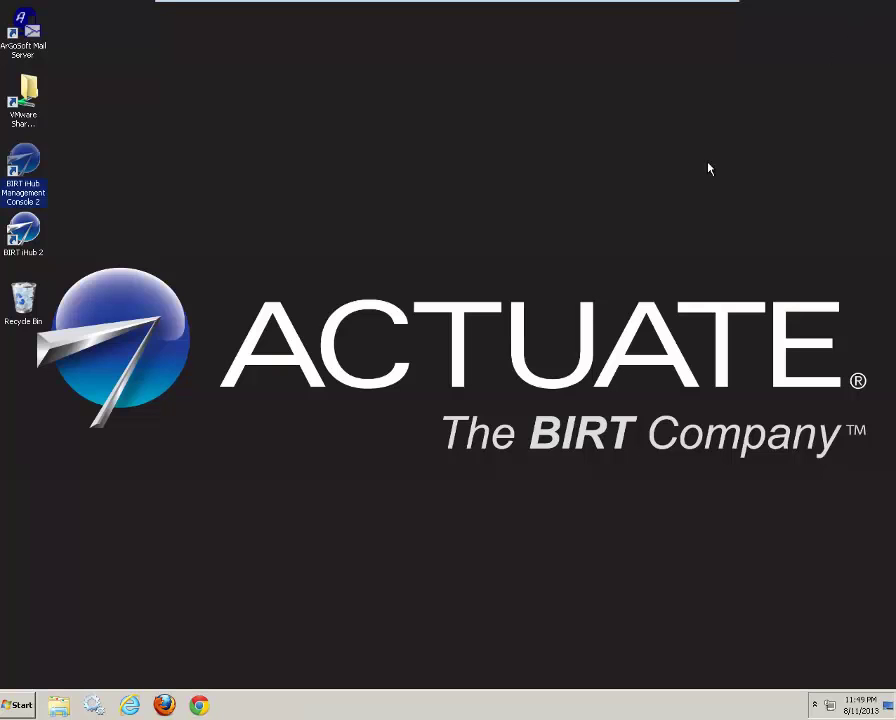
left_click(133, 349)
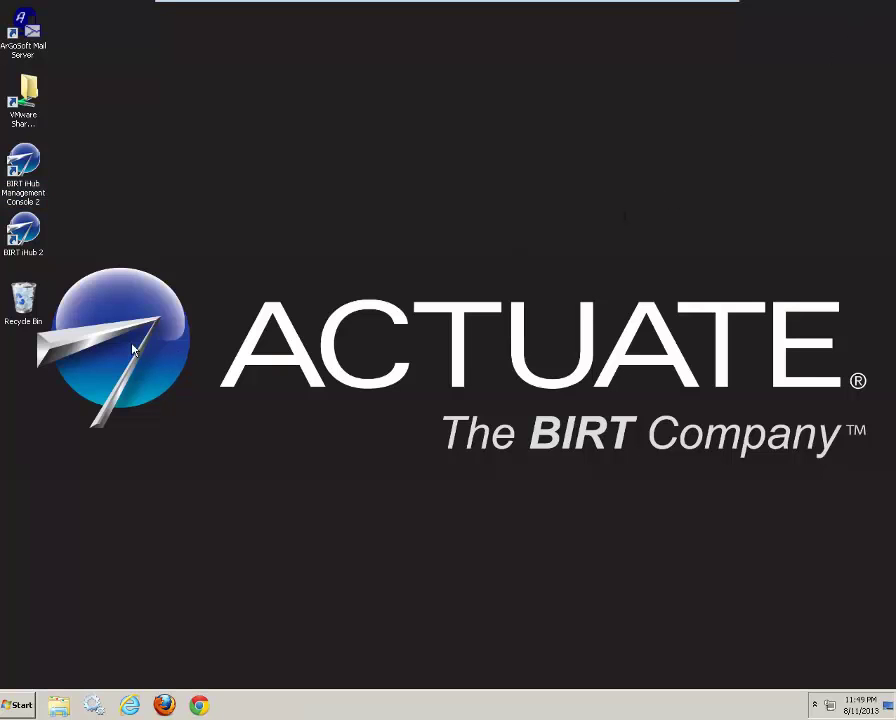
left_click(13, 234)
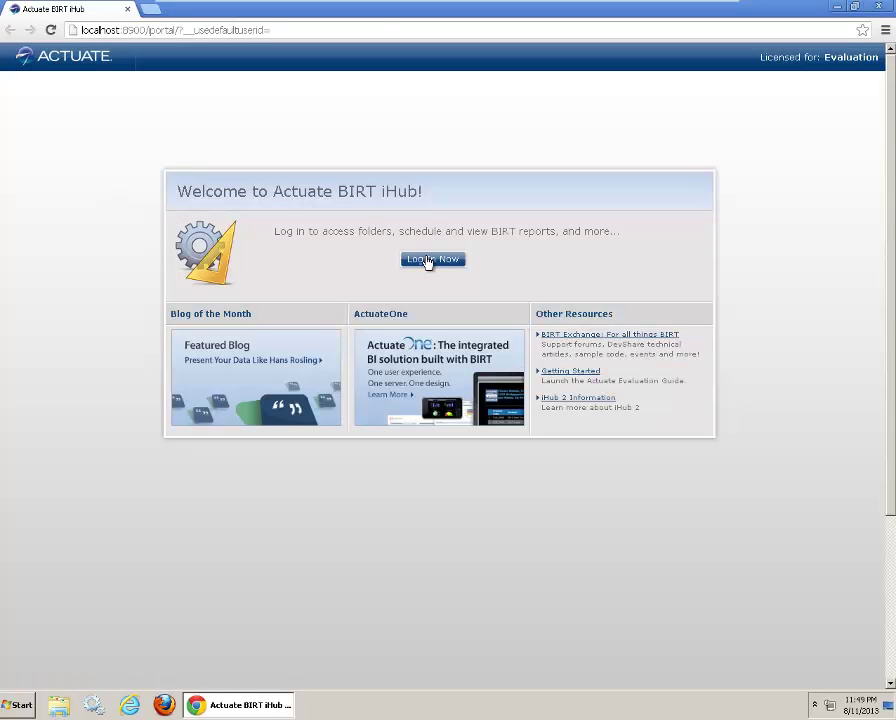
left_click(428, 262)
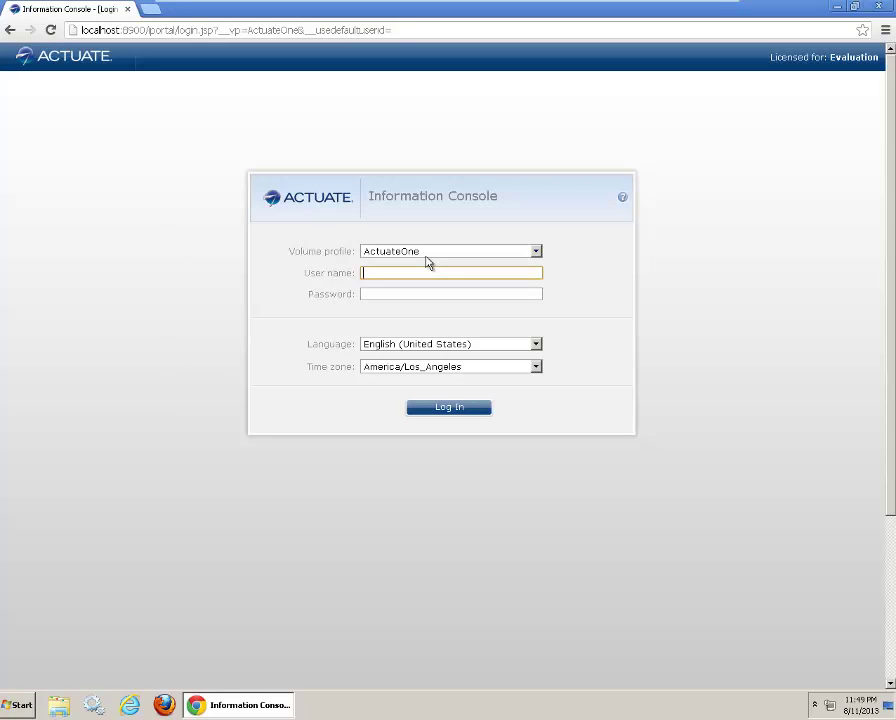
type("demo")
key("Return")
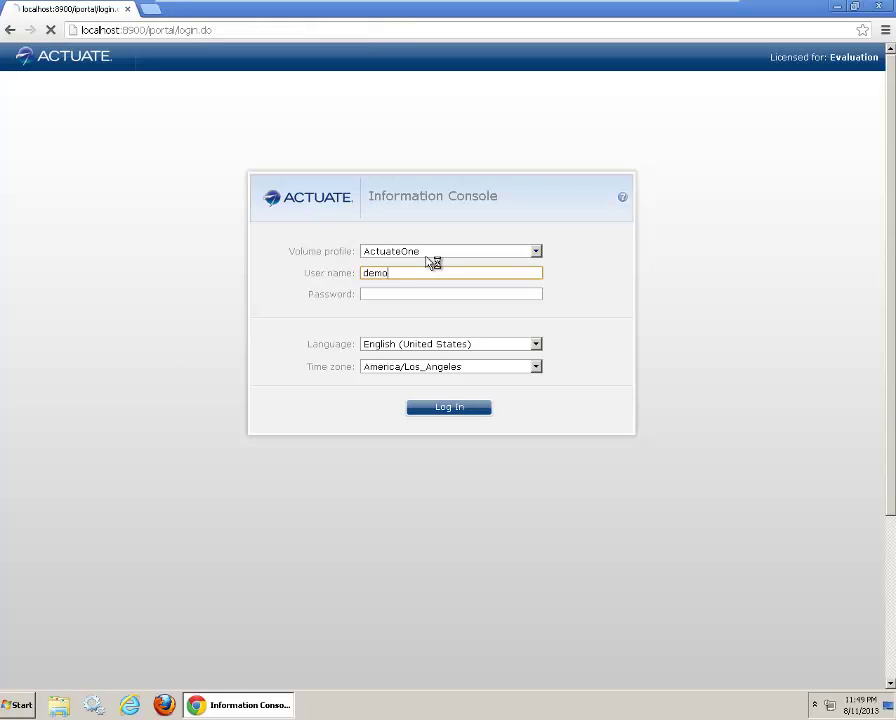
key("Return")
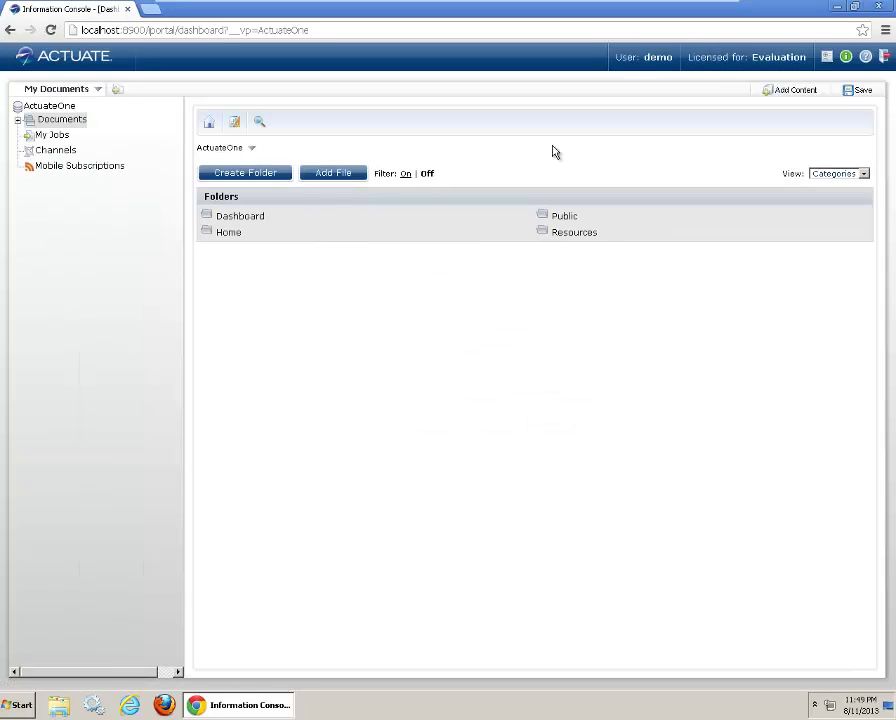
Step: Enable e-mail notifications for succeeded and failed jobs in Options, save, and close the window
left_click(826, 57)
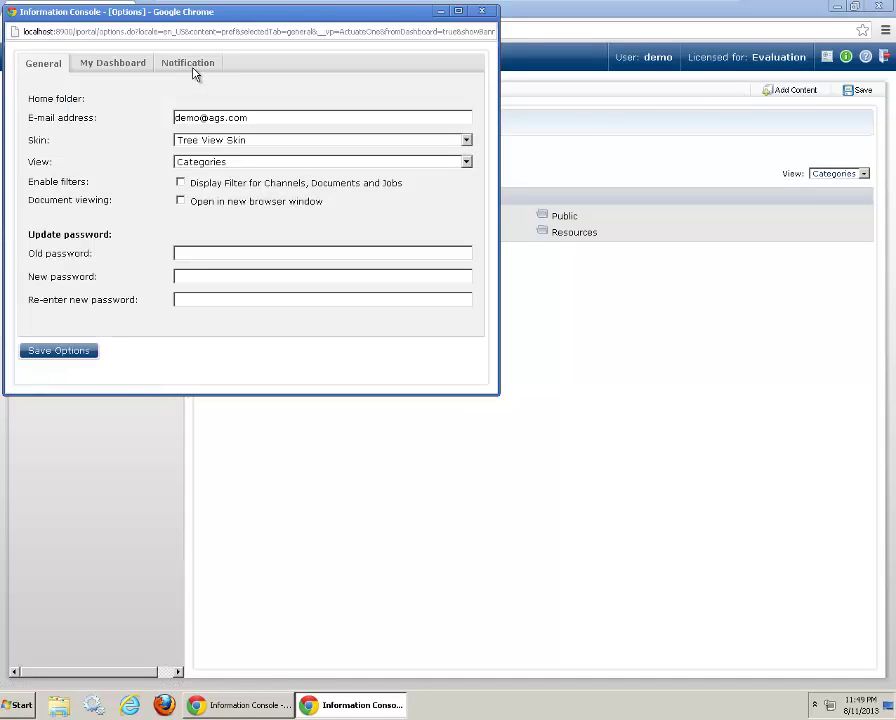
left_click(166, 62)
left_click(32, 114)
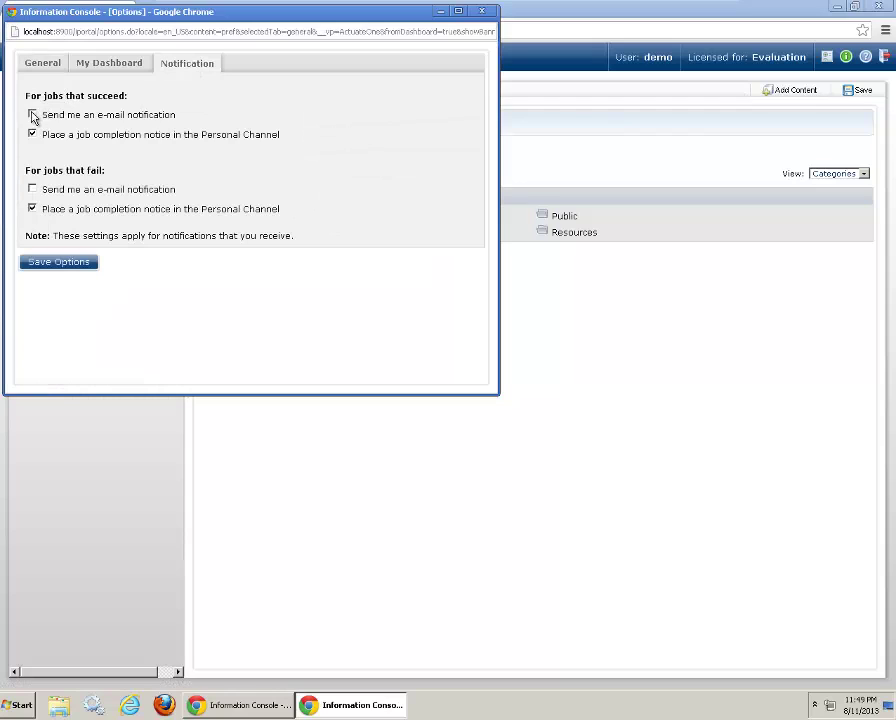
left_click(32, 189)
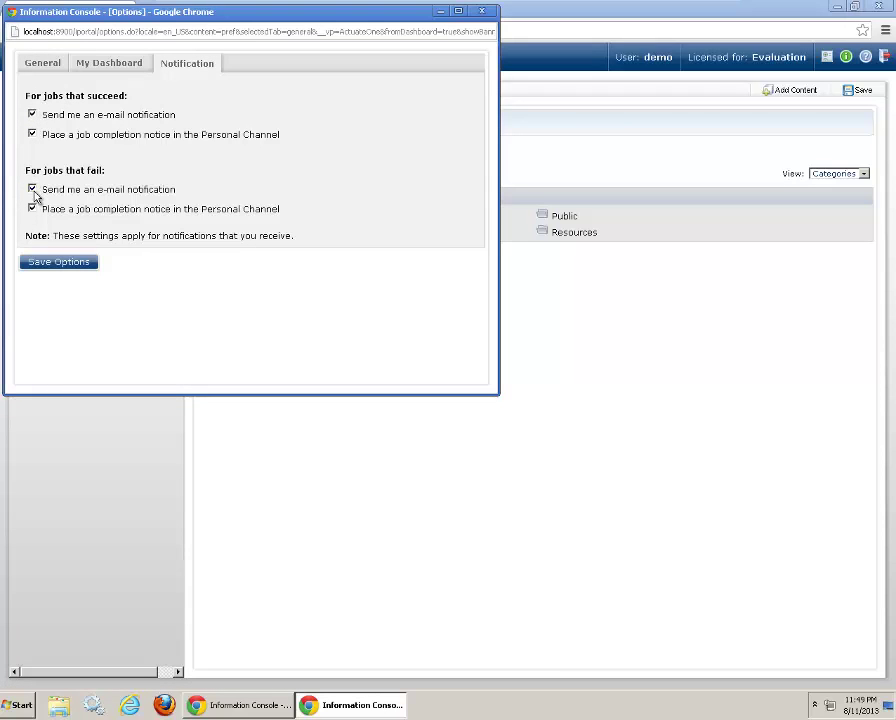
left_click(71, 266)
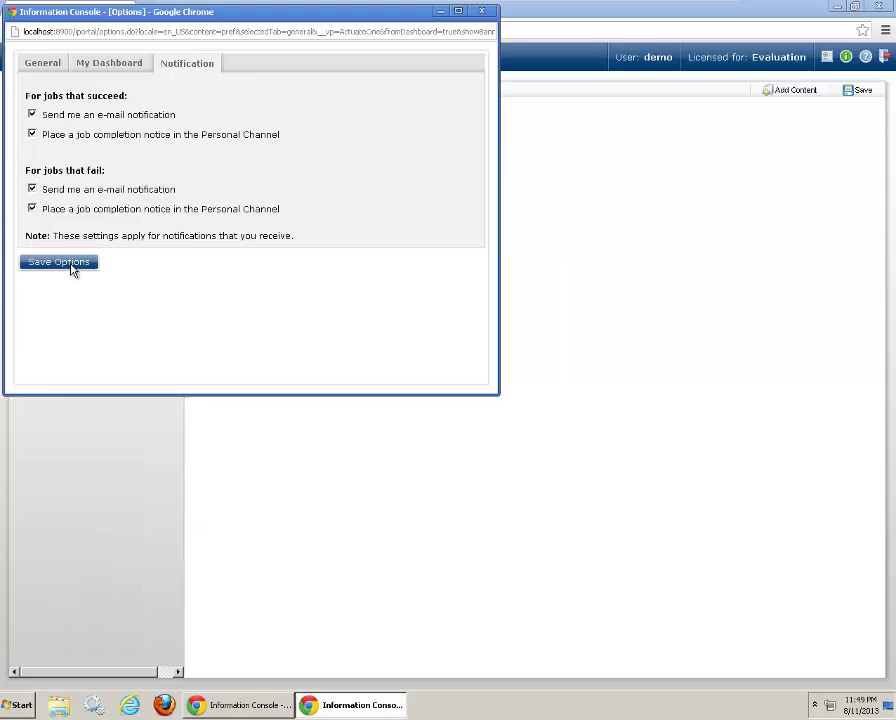
left_click(481, 11)
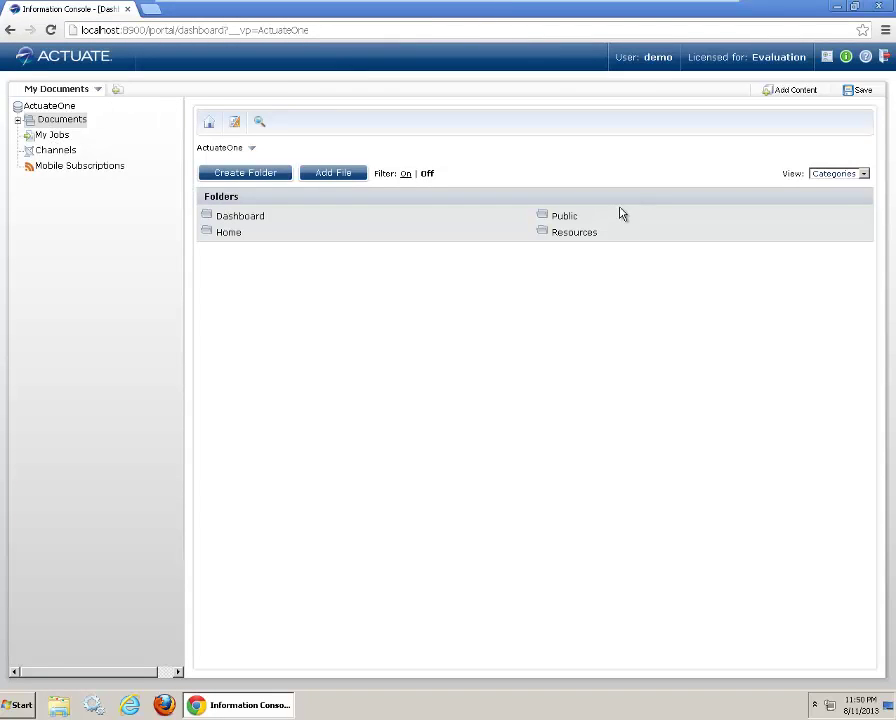
Step: Run Client Investment Portfolio from Public > BIRT and BIRT Studio Examples, then close the viewer
left_click(577, 219)
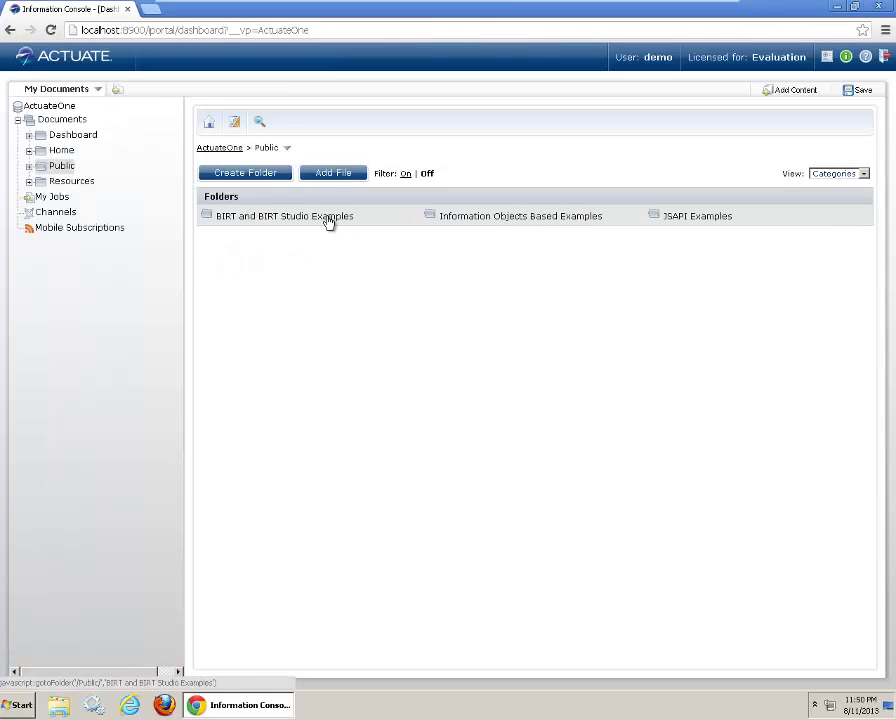
left_click(324, 220)
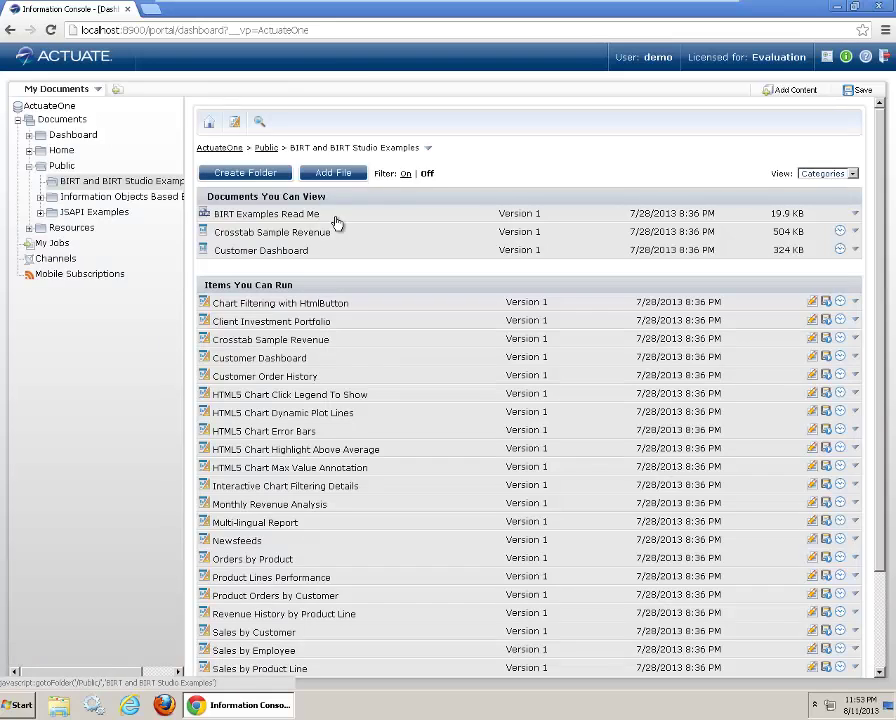
left_click(275, 323)
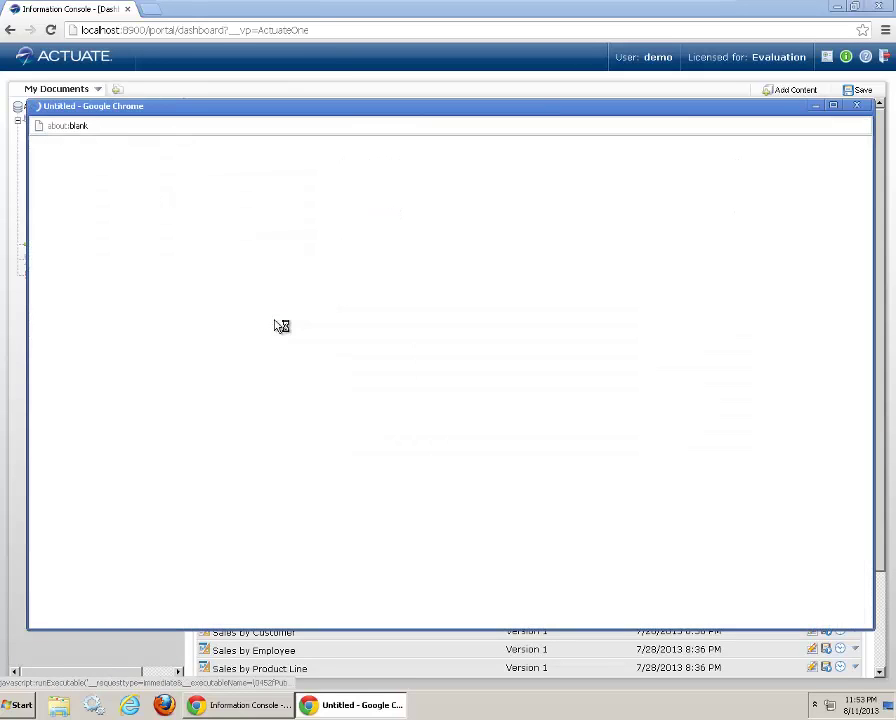
left_click(858, 106)
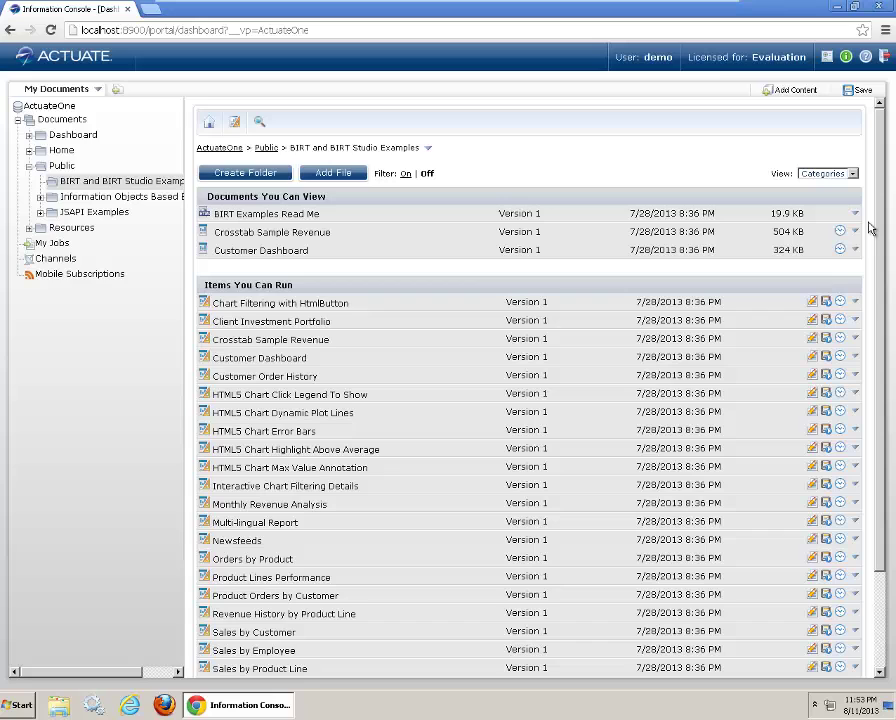
Step: Schedule Client Investment Portfolio with a PDF attachment notification and submit the job
left_click(842, 318)
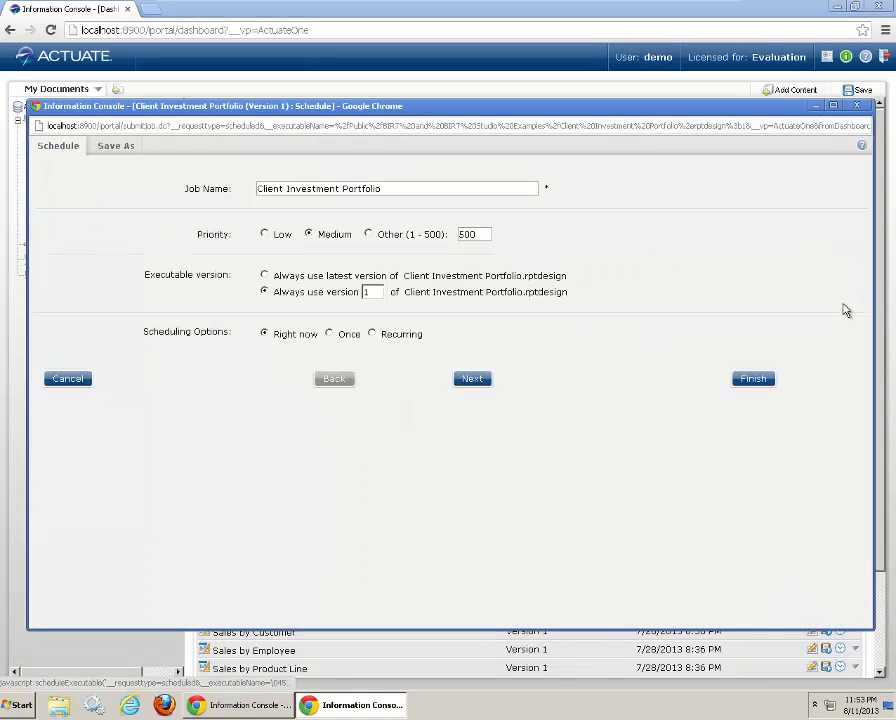
left_click(121, 150)
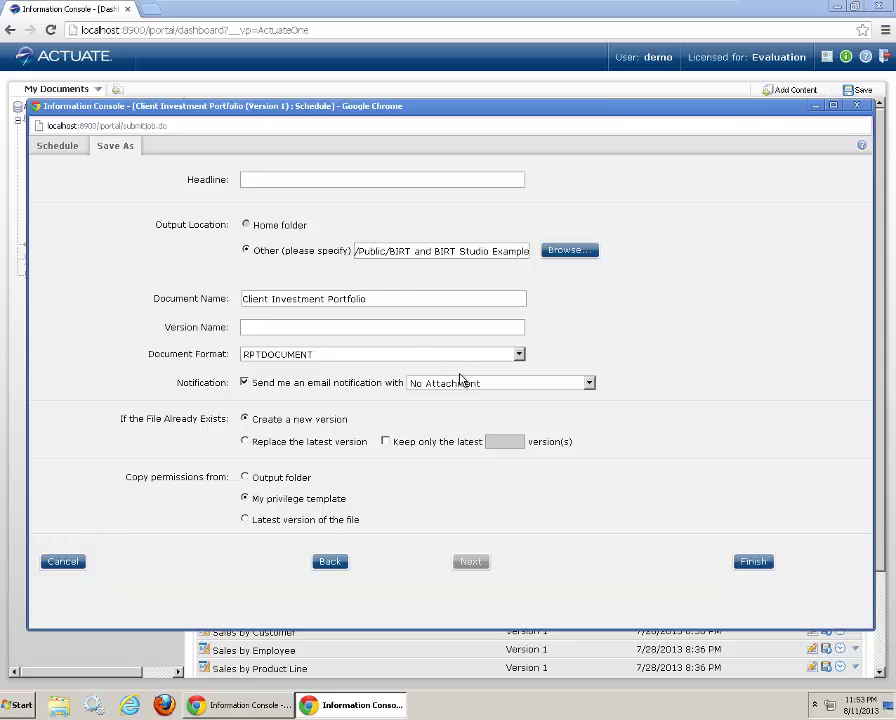
left_click(460, 381)
left_click(458, 446)
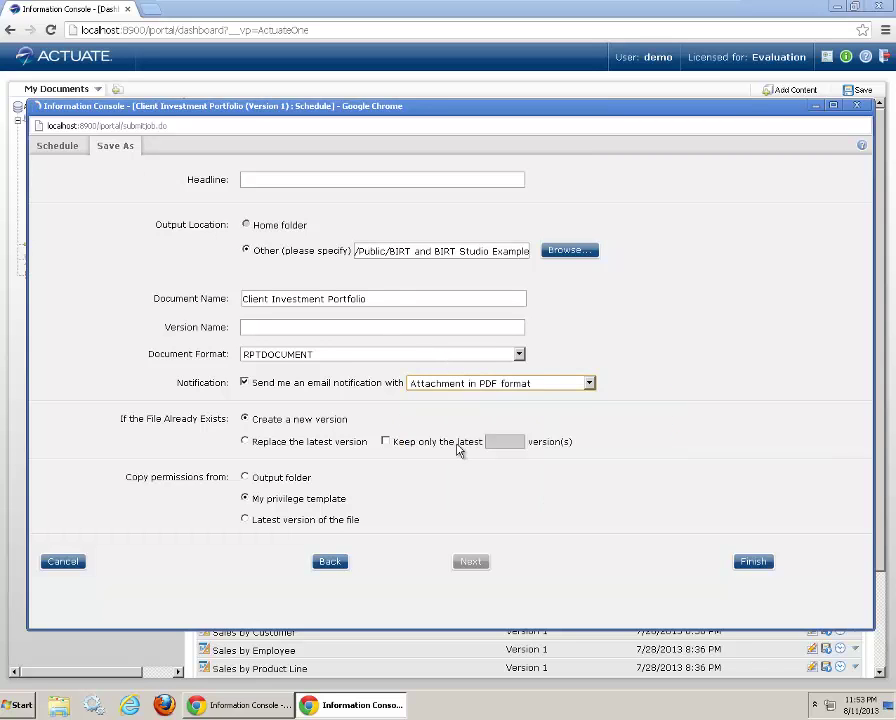
scroll(729, 459, "down", 2)
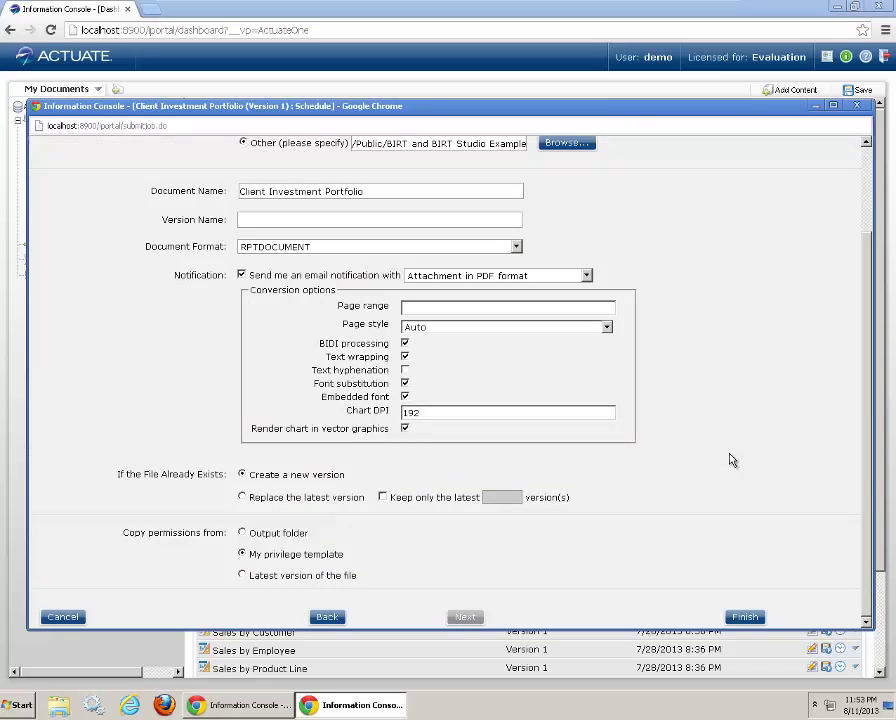
left_click(745, 617)
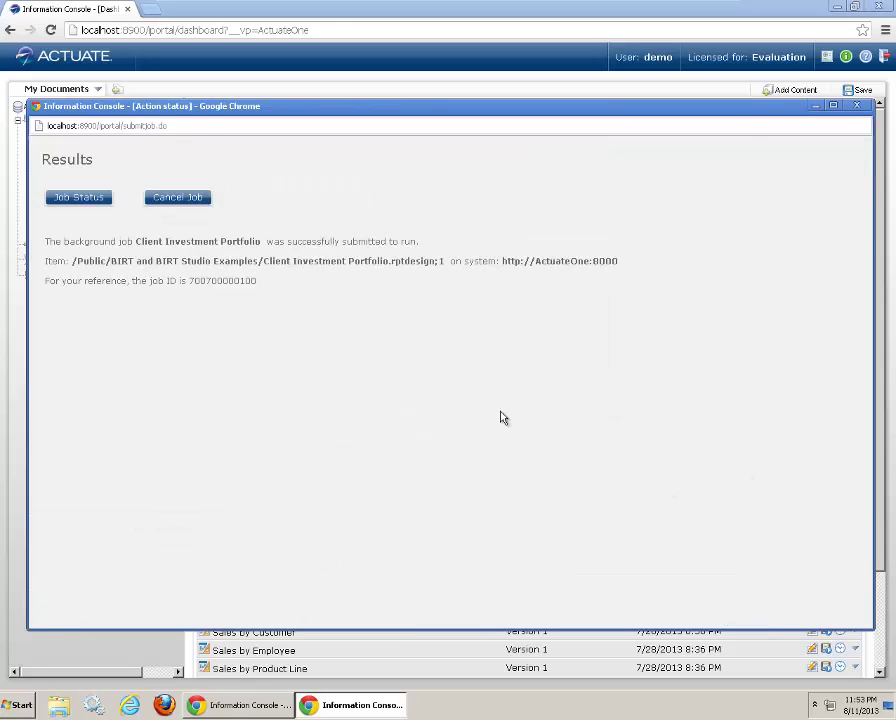
Step: Check My Jobs' Running and Completed lists to confirm Client Investment Portfolio succeeded
left_click(850, 107)
left_click(60, 243)
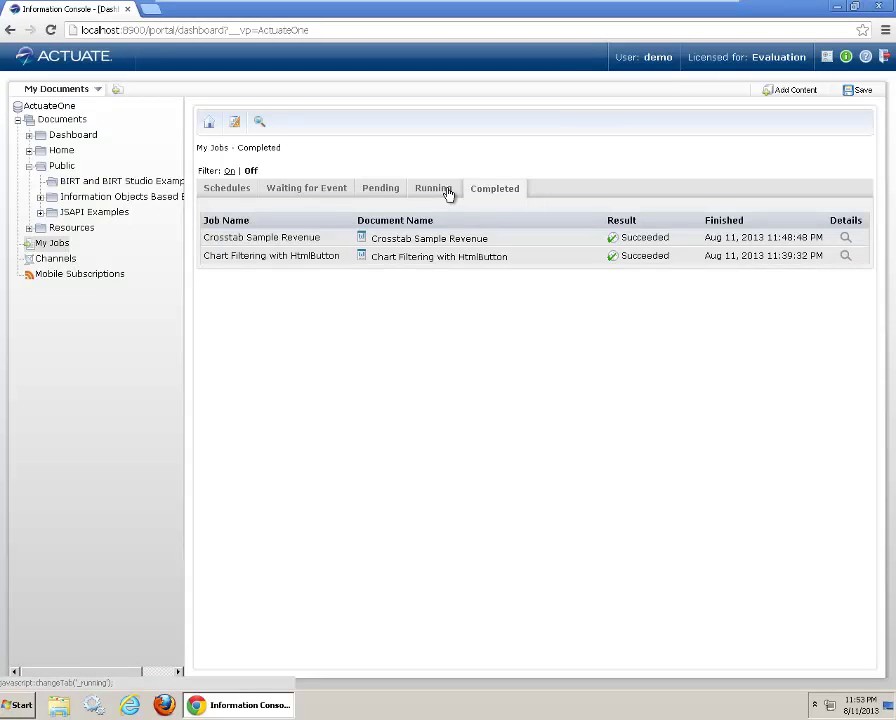
left_click(450, 191)
left_click(498, 193)
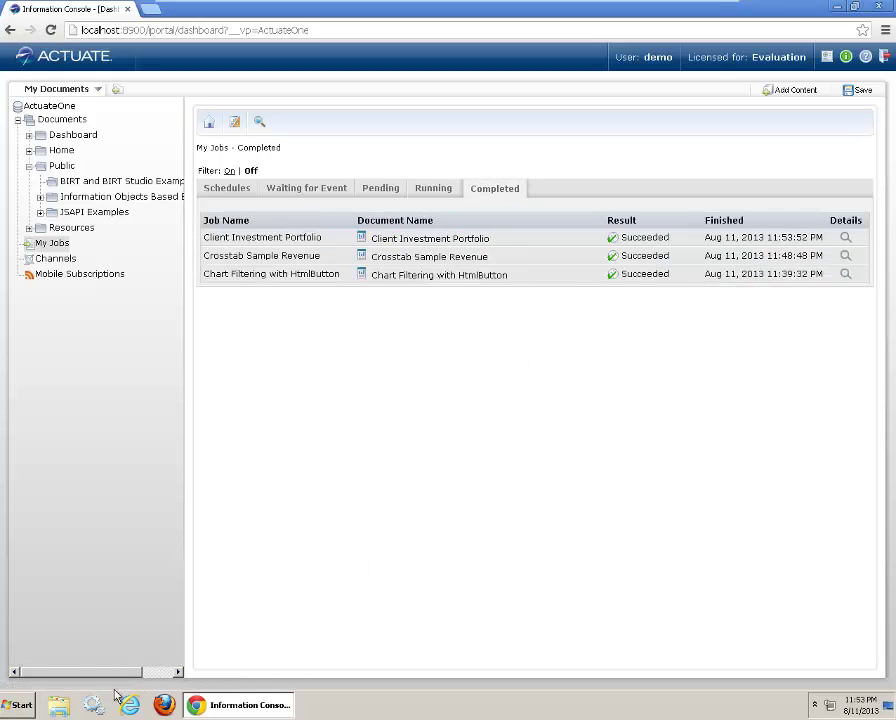
left_click(20, 705)
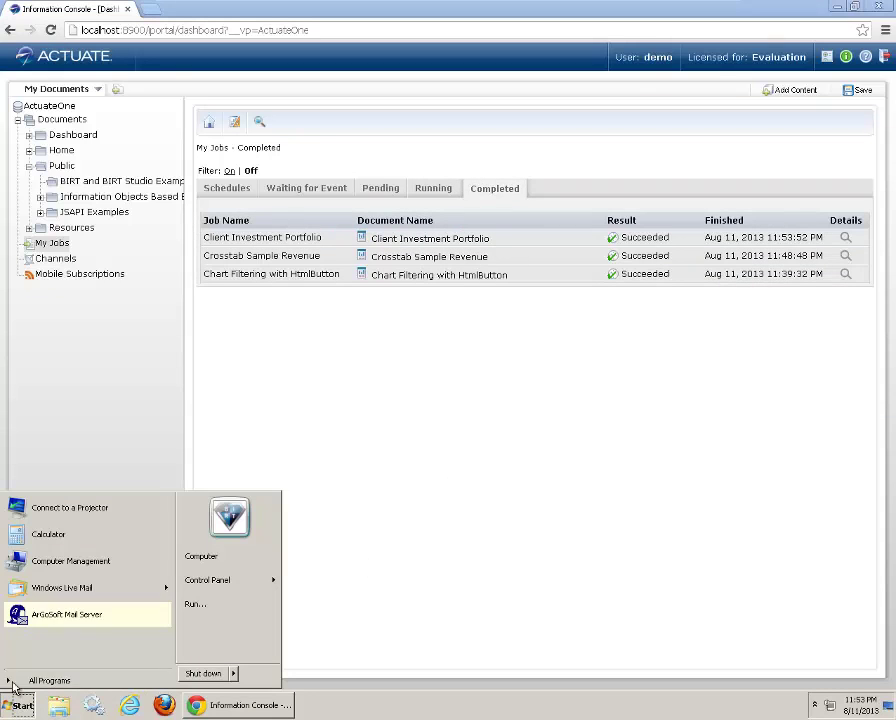
Step: In Windows Live Mail, fetch the two new iHub notifications and open the Client Investment Portfolio.PDF attachment
left_click(45, 592)
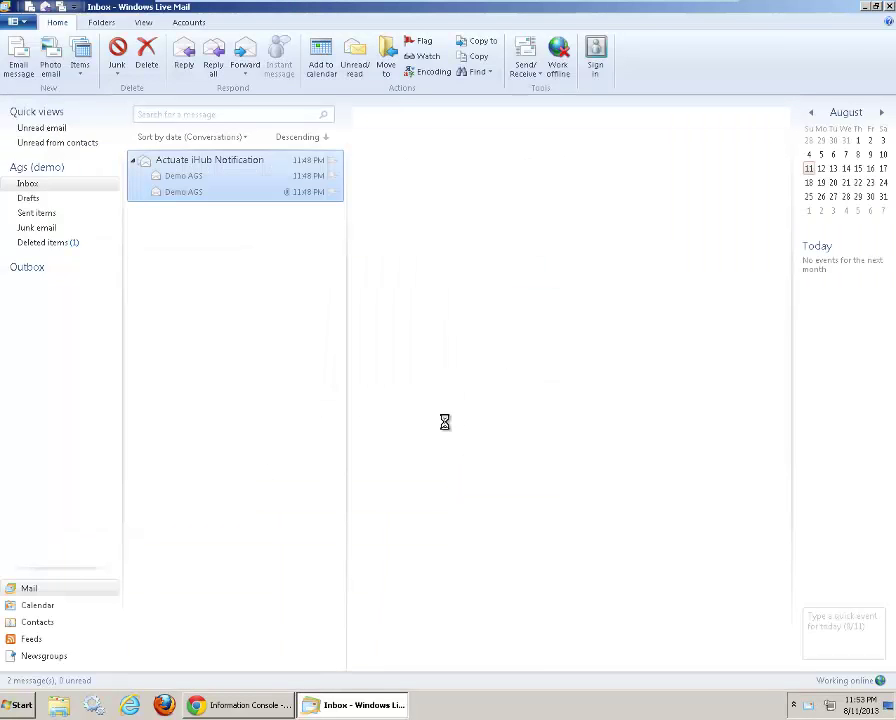
left_click(62, 10)
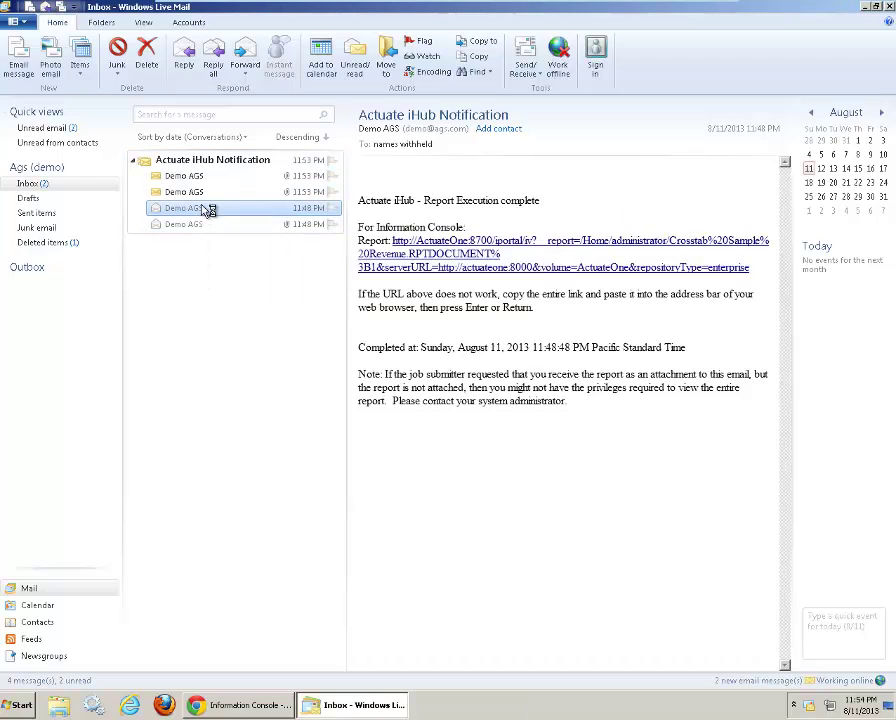
left_click(194, 179)
left_click(193, 192)
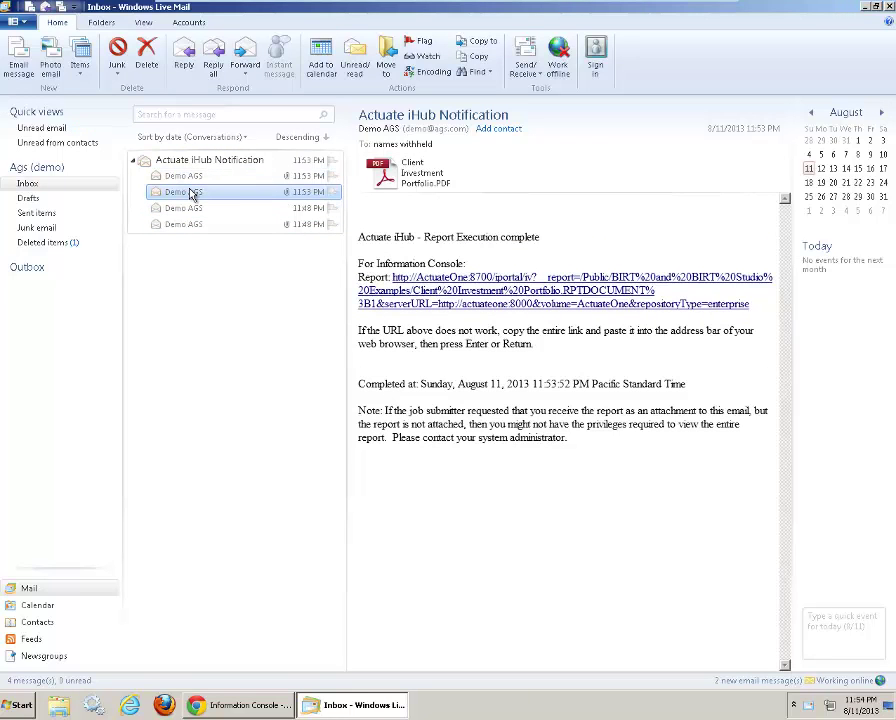
left_click(316, 176)
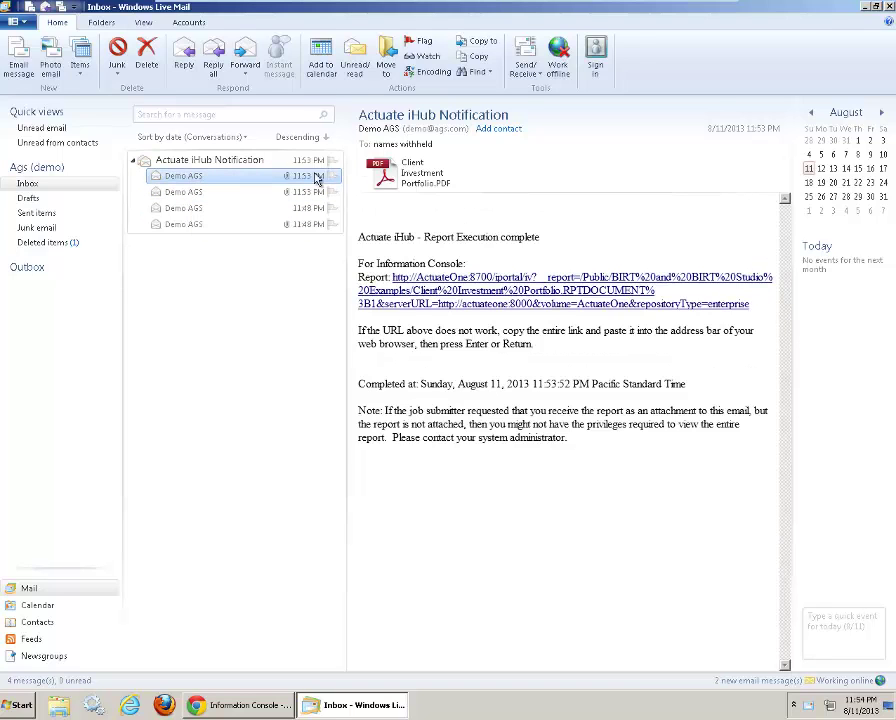
double_click(425, 170)
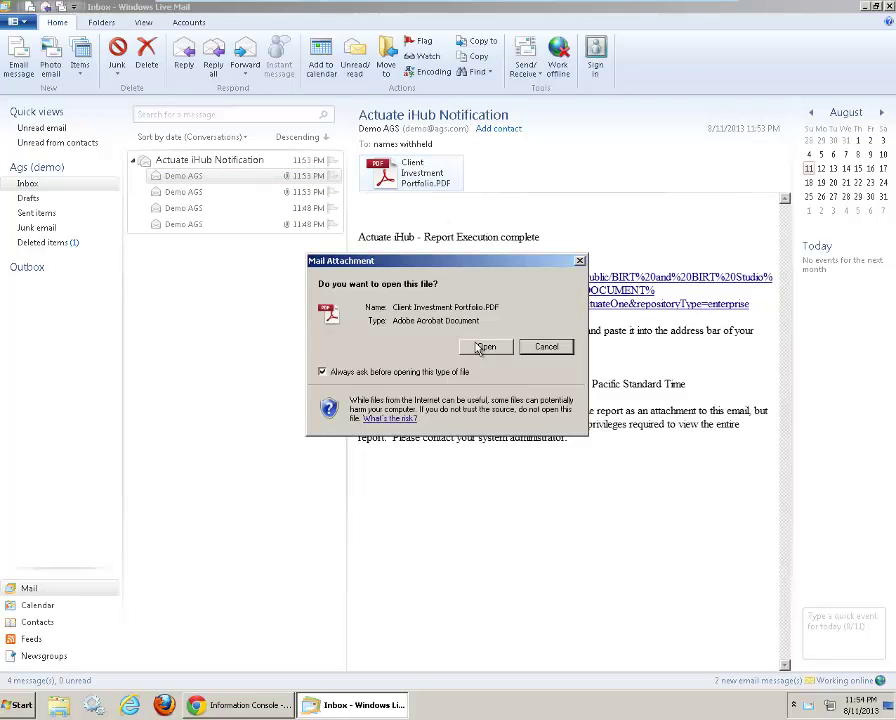
Step: Open the PDF attachment in Adobe Reader and maximize the window to show the portfolio summary
left_click(484, 346)
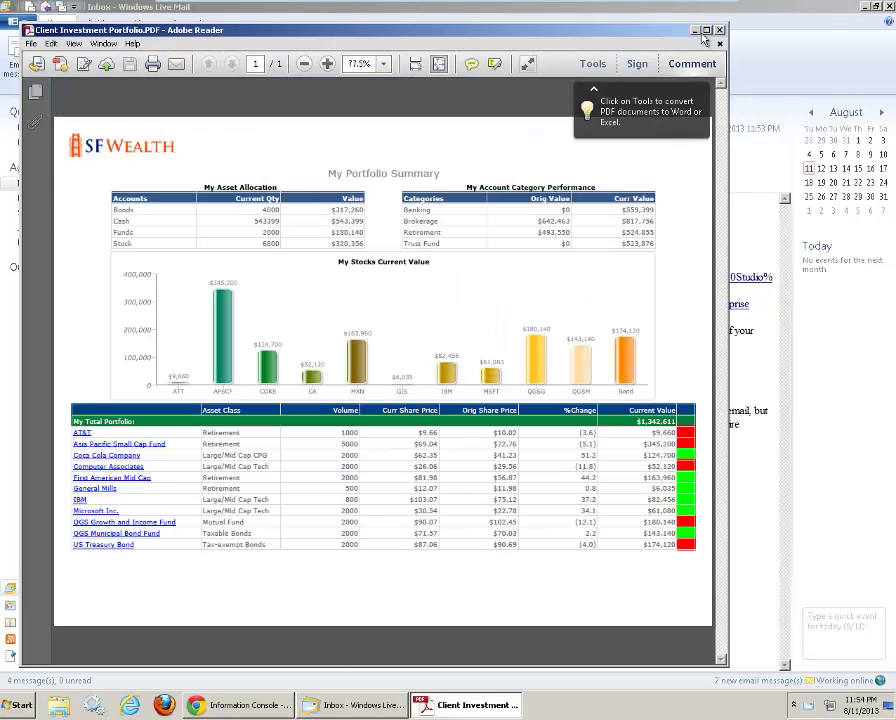
left_click(708, 31)
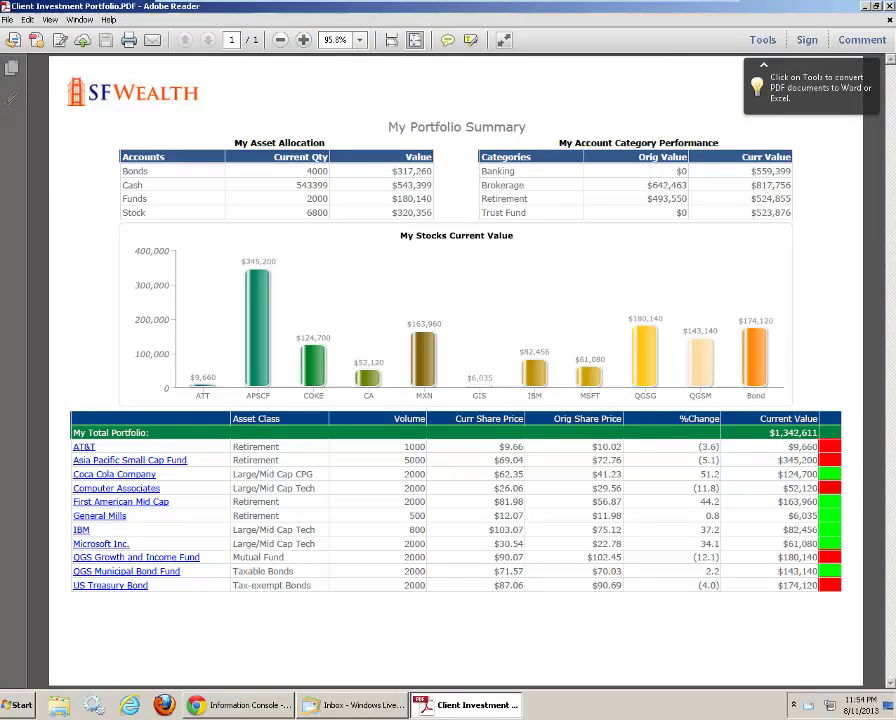